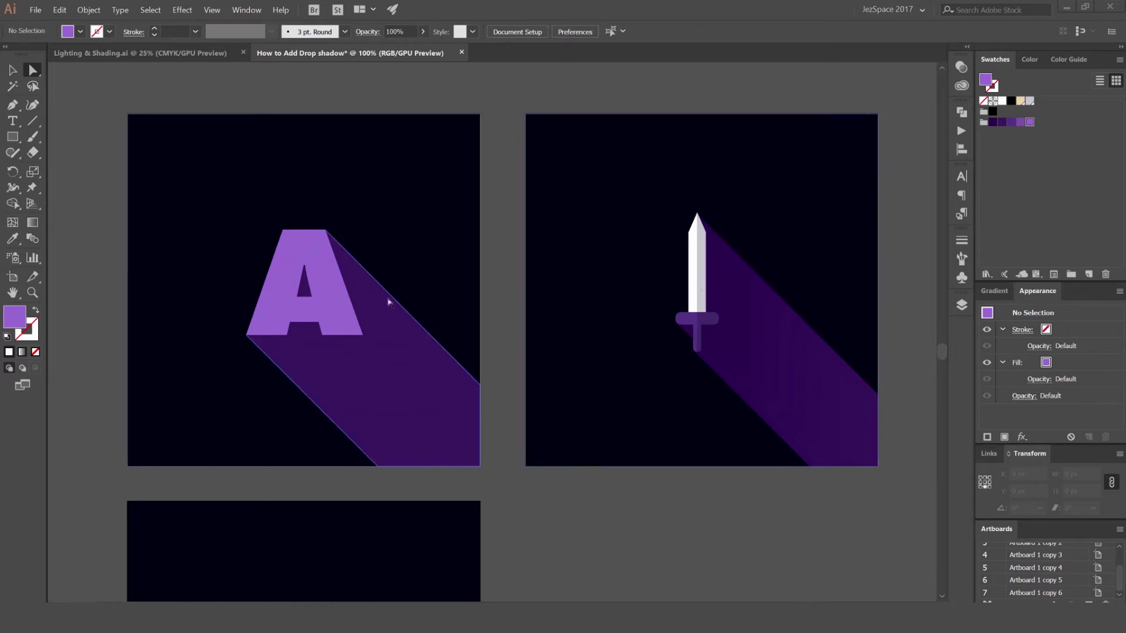
pyautogui.moveTo(525, 230); pyautogui.dragTo(661, 209)
pyautogui.scroll(2, 462, 298)
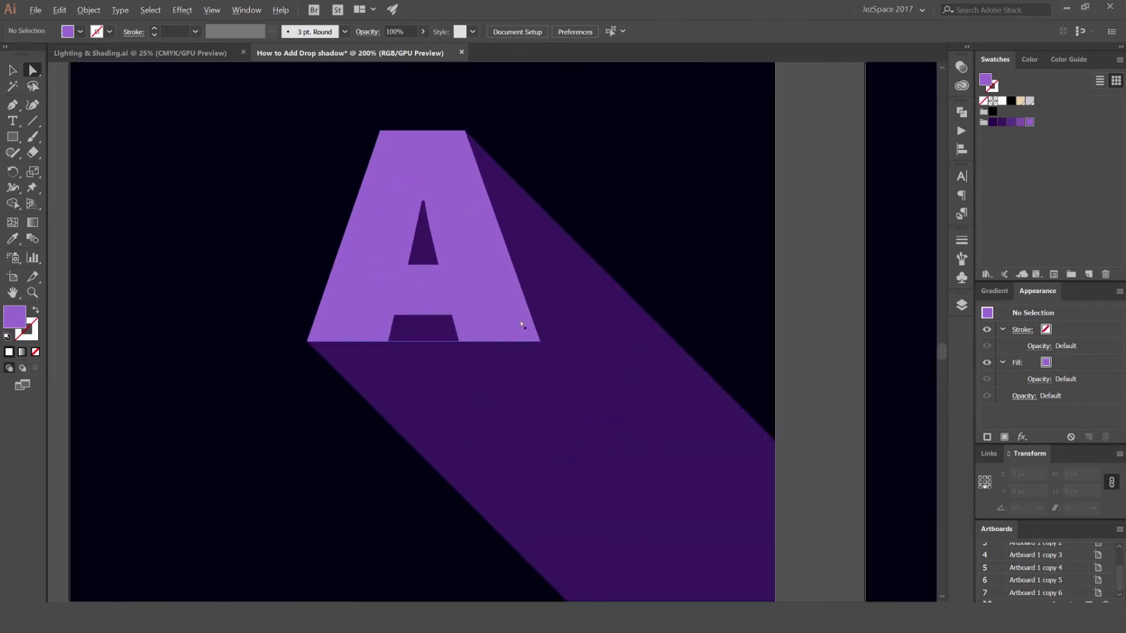
pyautogui.scroll(-2, 581, 377)
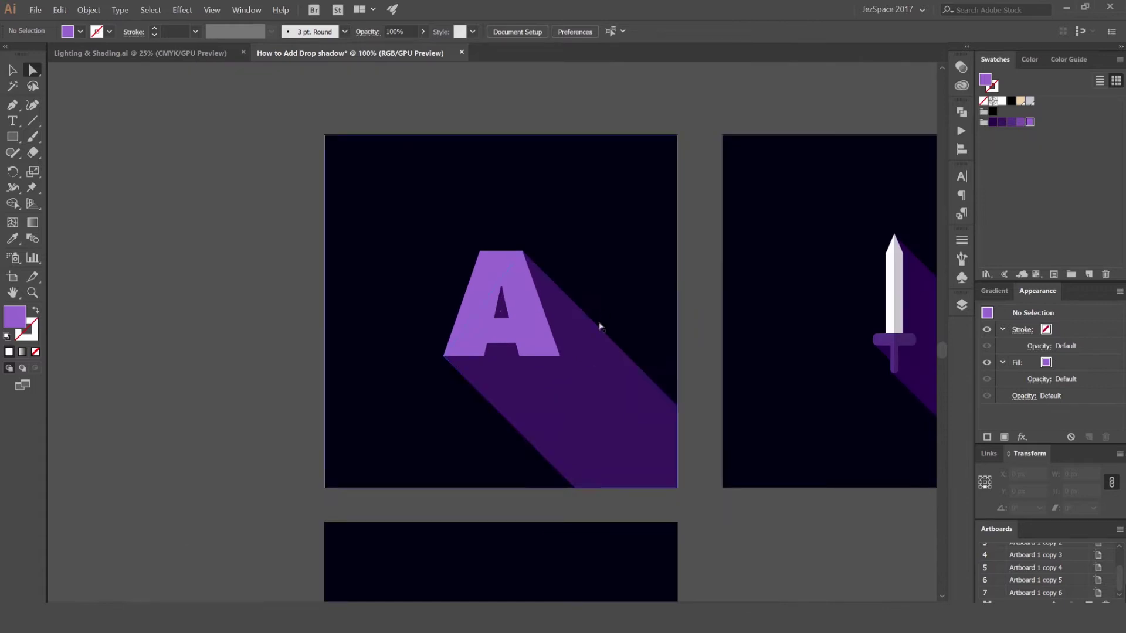
# Step: Place a line of point text on the empty dark artboard and enlarge it to about 88 pt
pyautogui.moveTo(765, 574); pyautogui.dragTo(784, 241)
pyautogui.scroll(1, 762, 293)
pyautogui.moveTo(781, 309); pyautogui.dragTo(860, 272)
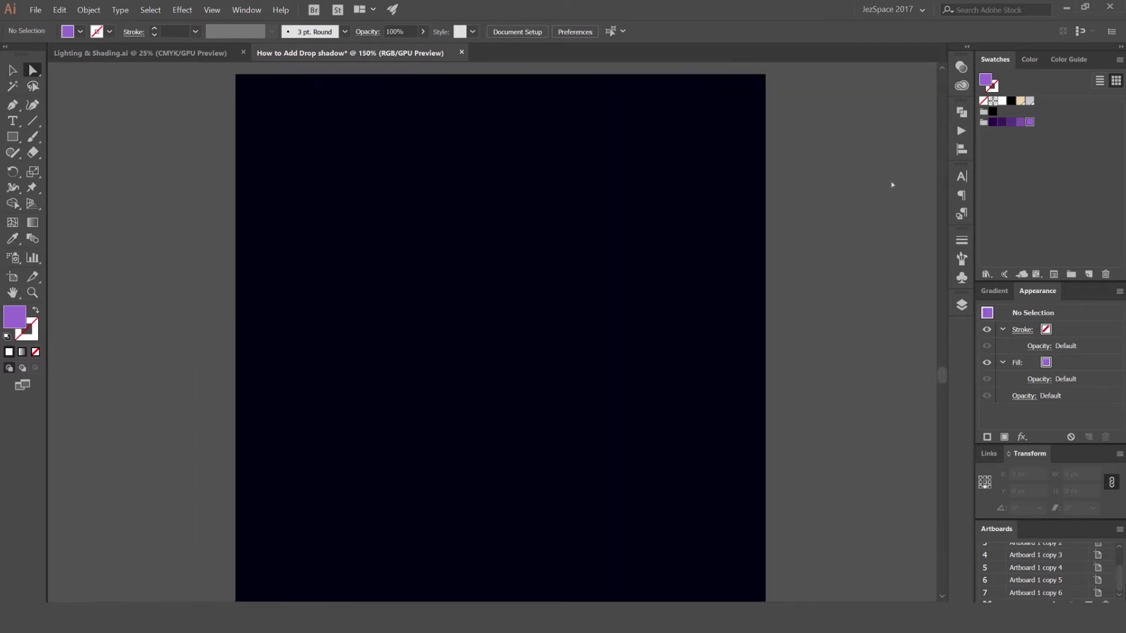
pyautogui.press('t')
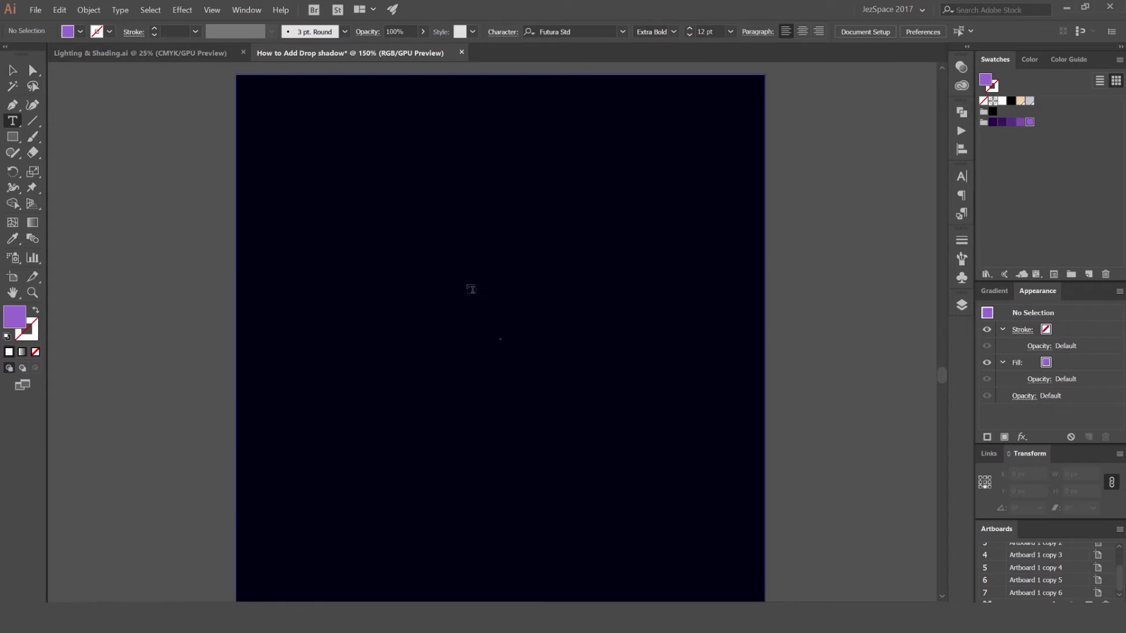
pyautogui.click(473, 293)
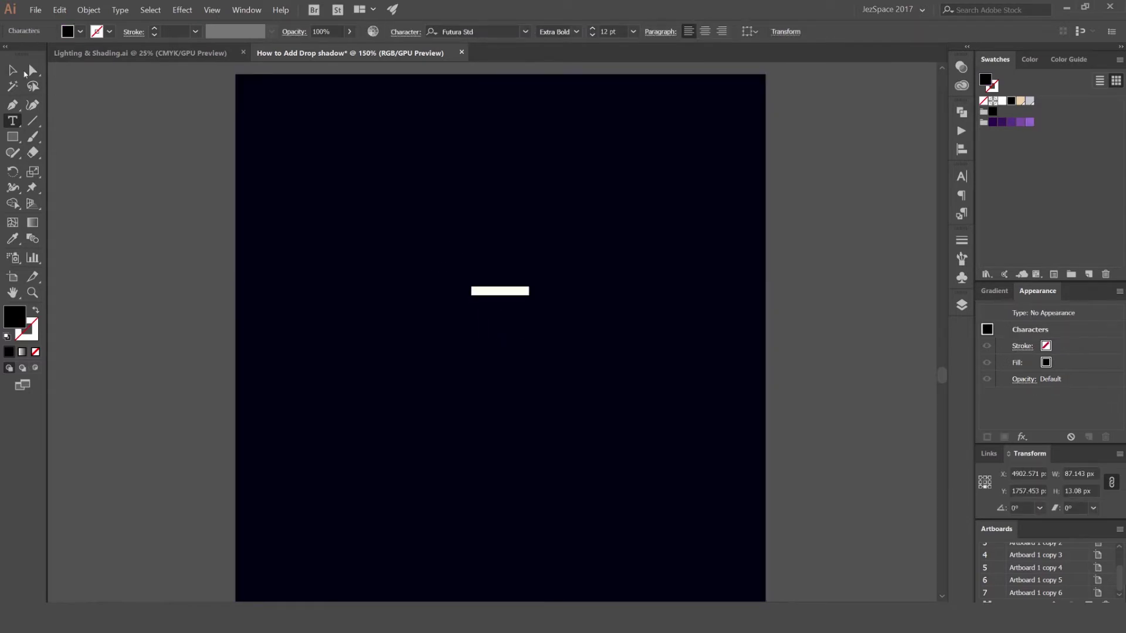
pyautogui.press('Escape')
pyautogui.moveTo(529, 295); pyautogui.dragTo(890, 494)
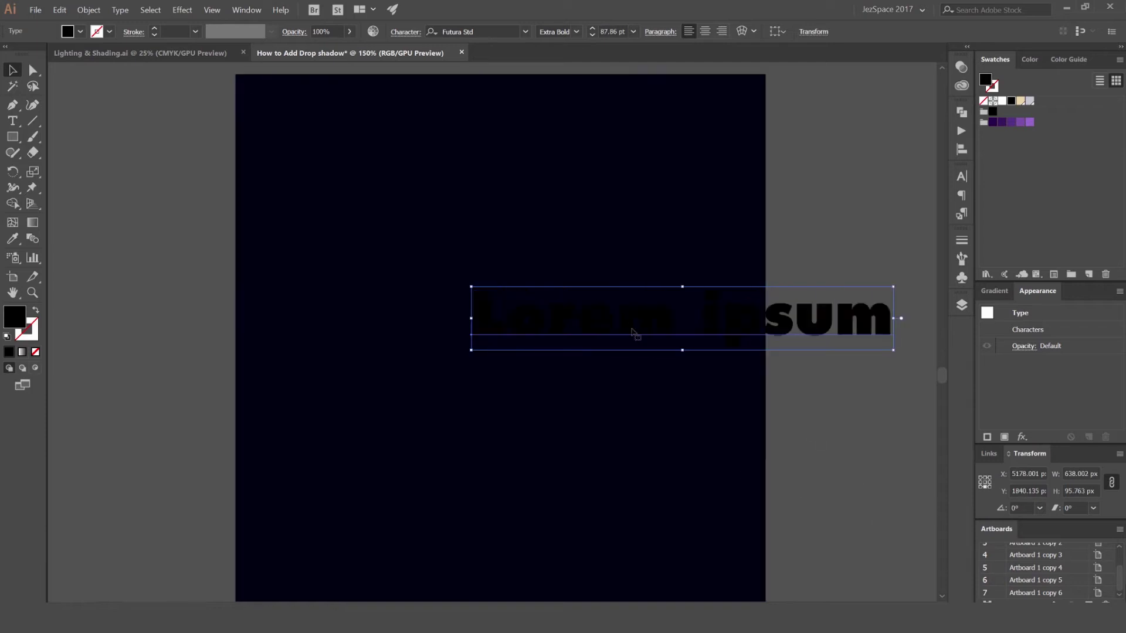
# Step: Move the placeholder text toward the artboard's centre and replace its content with a capital A
pyautogui.moveTo(640, 338); pyautogui.dragTo(566, 343)
pyautogui.doubleClick(519, 318)
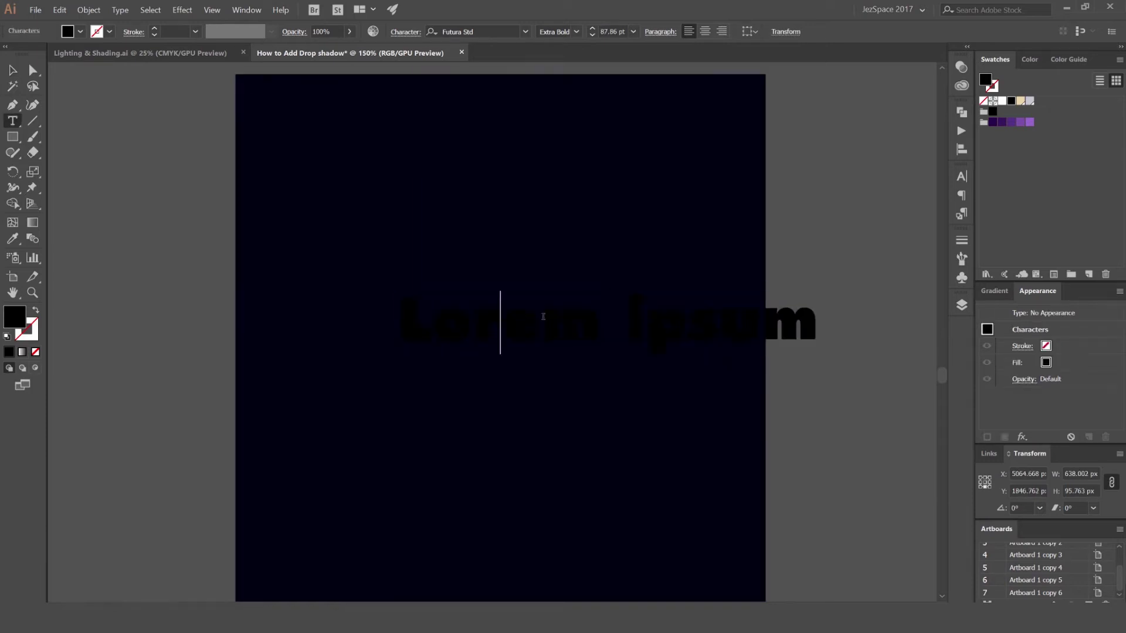
pyautogui.hotkey('ctrl', 'a')
pyautogui.write('AS')
pyautogui.press('BackSpace')
pyautogui.press('BackSpace')
pyautogui.write('a')
pyautogui.press('BackSpace')
pyautogui.write('A')
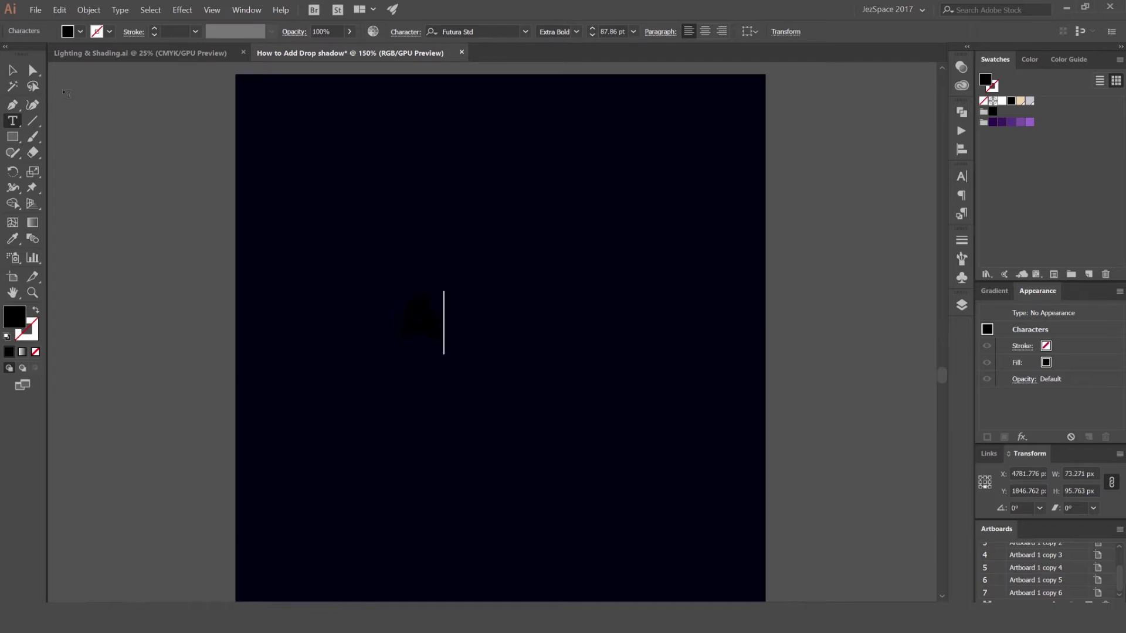
# Step: Fill the letter A with white, enlarge it to about 318 pt and centre it on the artboard
pyautogui.press('Escape')
pyautogui.click(1002, 101)
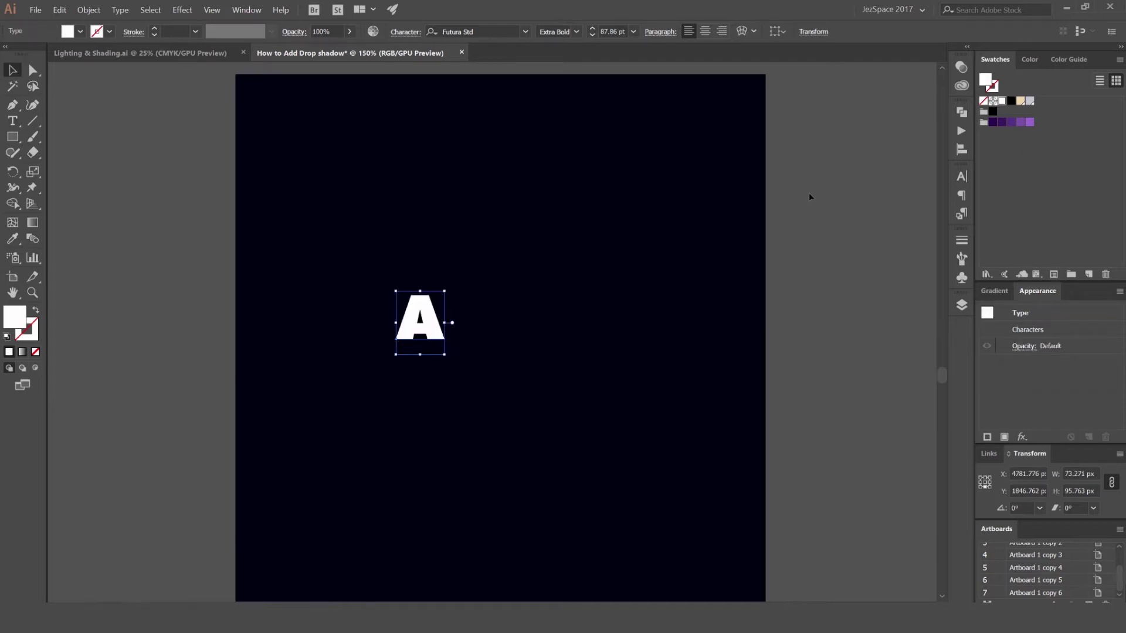
pyautogui.moveTo(445, 291); pyautogui.dragTo(701, 125)
pyautogui.moveTo(501, 269); pyautogui.dragTo(520, 375)
pyautogui.moveTo(545, 304); pyautogui.dragTo(517, 239)
pyautogui.moveTo(644, 209); pyautogui.dragTo(651, 265)
pyautogui.moveTo(510, 309); pyautogui.dragTo(519, 309)
pyautogui.moveTo(774, 124); pyautogui.dragTo(718, 208)
pyautogui.click(747, 143)
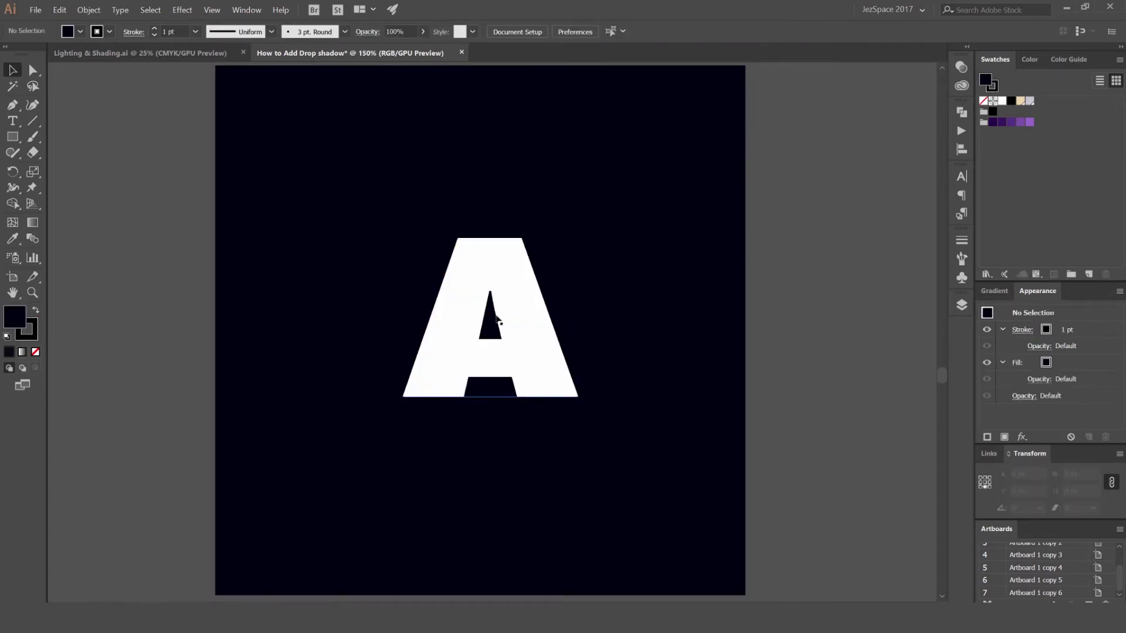
# Step: Fill the letter A with the lightest purple swatch of the purple colour group
pyautogui.click(521, 309)
pyautogui.moveTo(549, 359); pyautogui.dragTo(550, 336)
pyautogui.hotkey('ctrl', 'z')
pyautogui.moveTo(603, 303); pyautogui.dragTo(641, 321)
pyautogui.moveTo(556, 339); pyautogui.dragTo(545, 330)
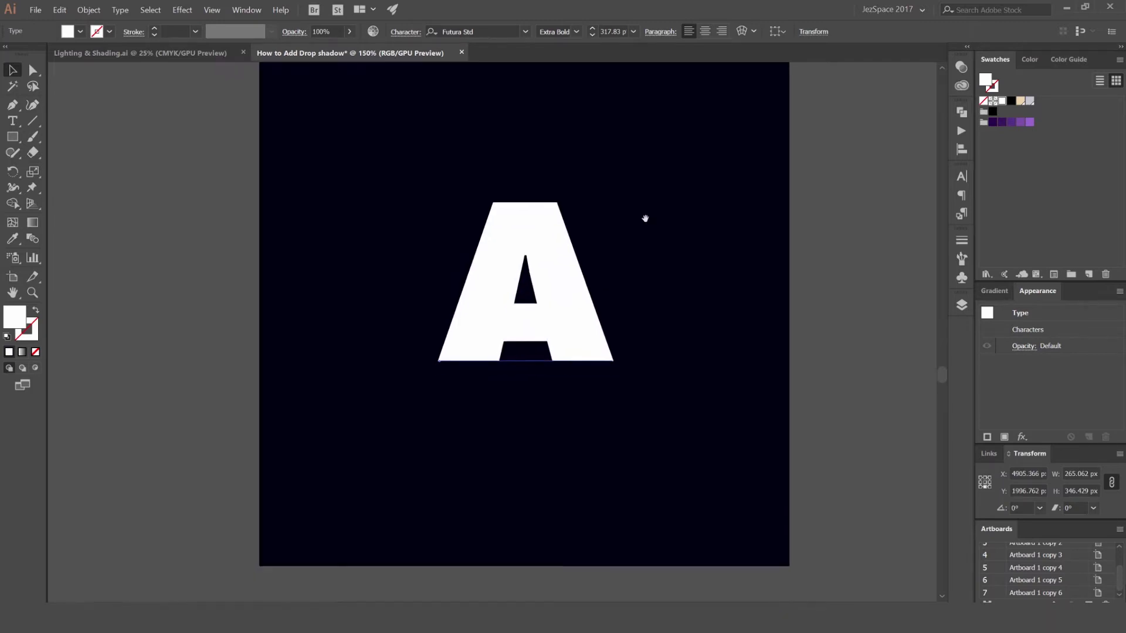
pyautogui.click(1032, 123)
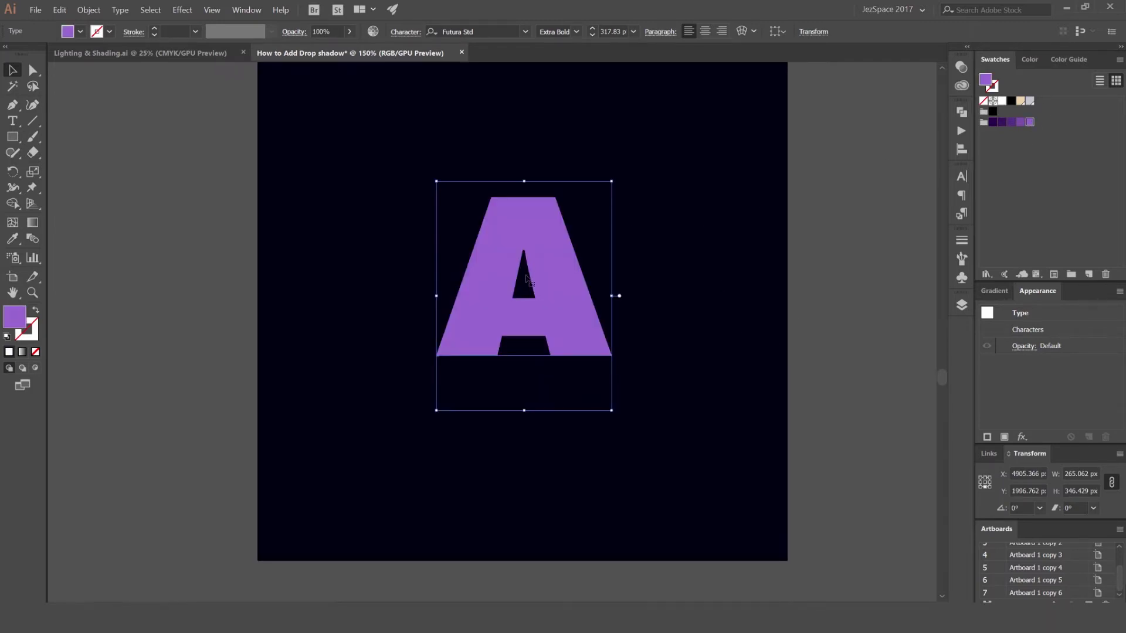
pyautogui.moveTo(627, 246); pyautogui.dragTo(601, 262)
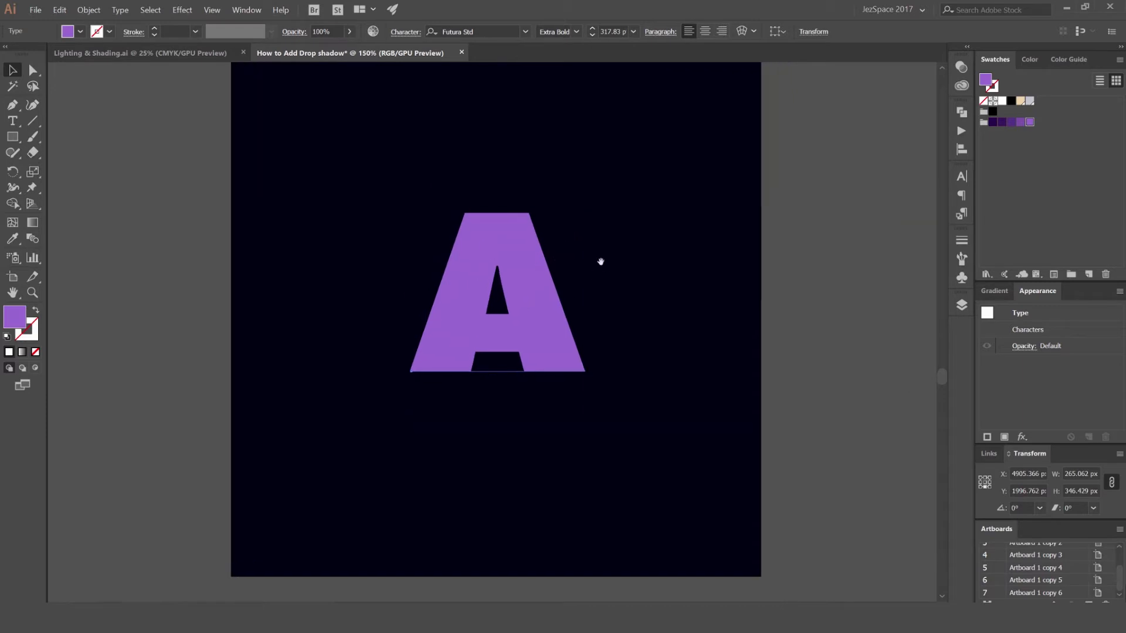
pyautogui.click(553, 254)
pyautogui.click(517, 238)
pyautogui.moveTo(515, 257); pyautogui.dragTo(699, 245)
pyautogui.hotkey('ctrl', 'z')
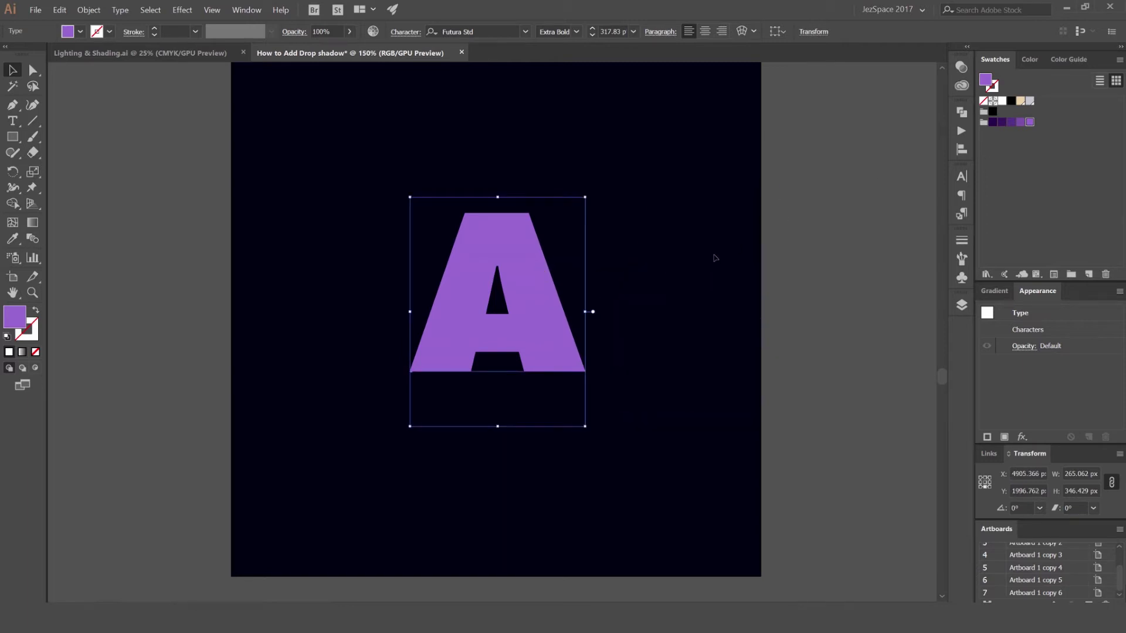
pyautogui.click(566, 261)
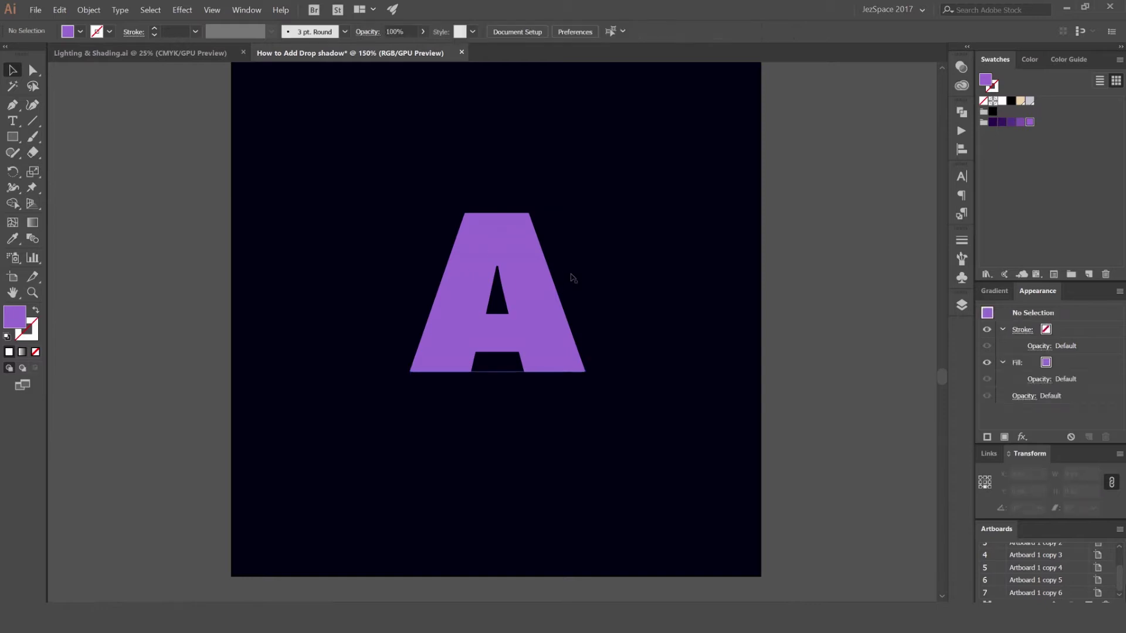
pyautogui.hotkey('ctrl', 'shift', 'z')
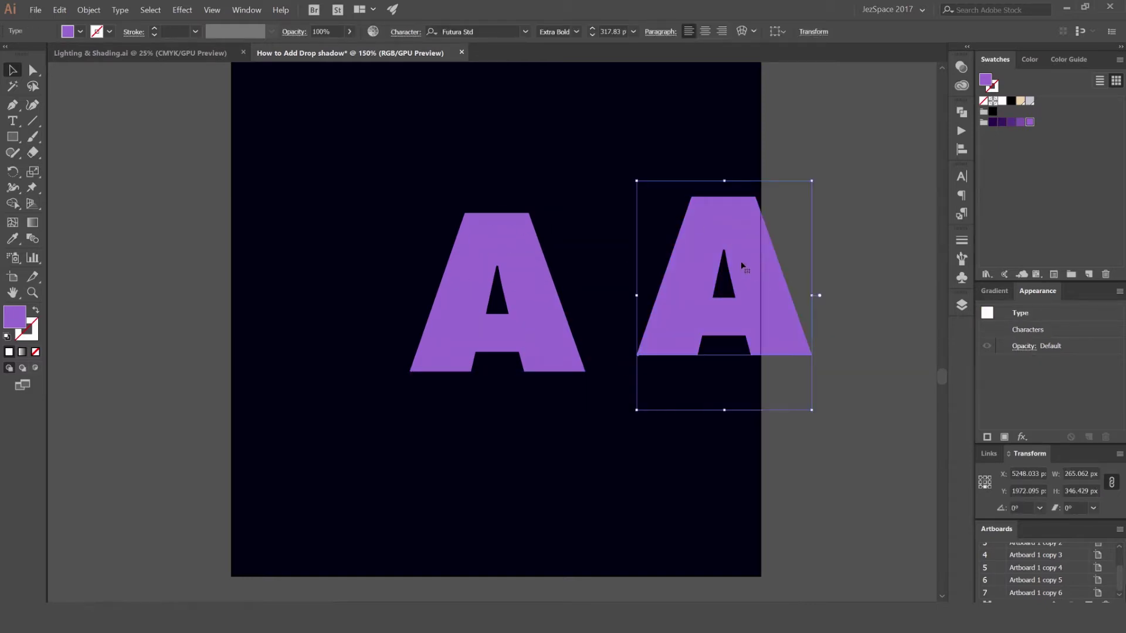
pyautogui.hotkey('ctrl', 'z')
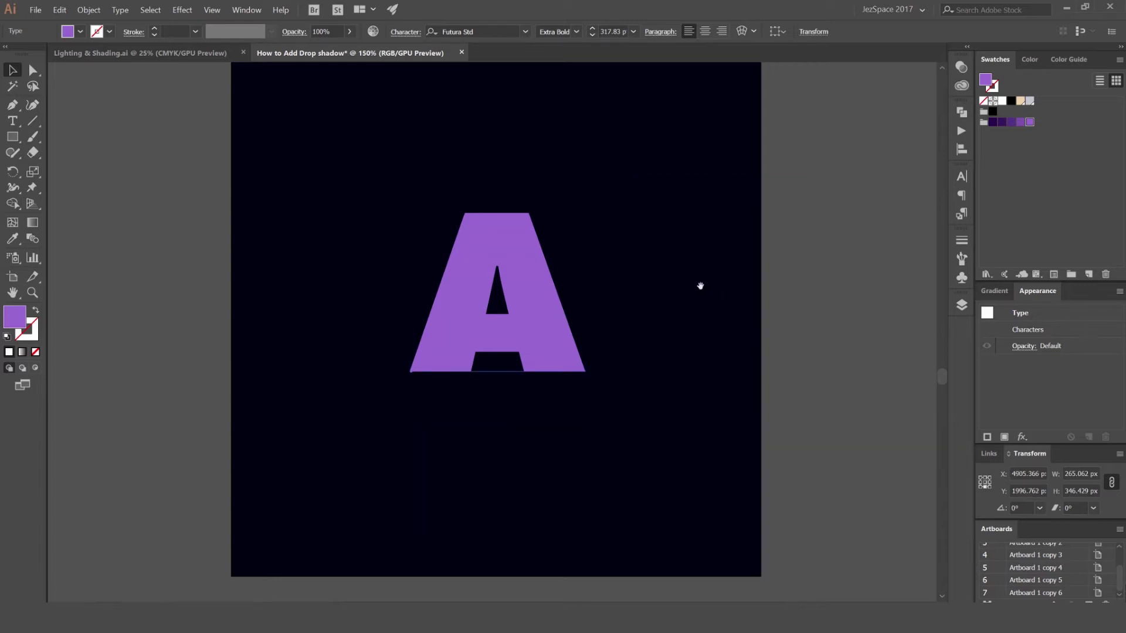
# Step: Duplicate the letter A diagonally down to the right at 45 degrees, placing the copy just outside the artboard's lower-right corner
pyautogui.moveTo(703, 291); pyautogui.dragTo(583, 229)
pyautogui.scroll(-1, 467, 191)
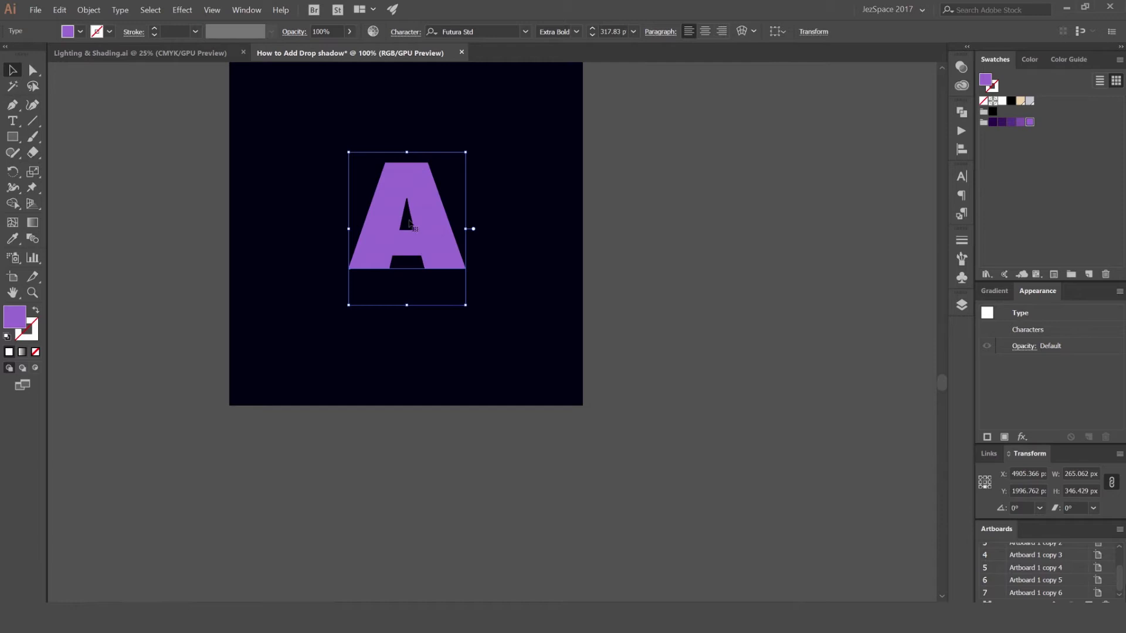
pyautogui.moveTo(421, 197); pyautogui.dragTo(649, 419)
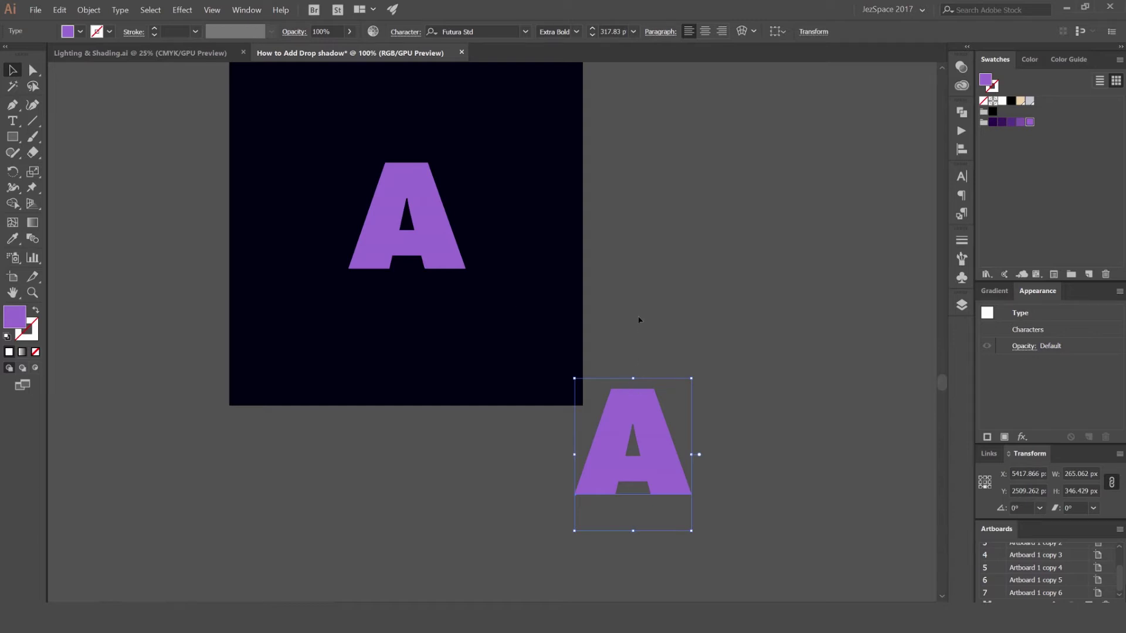
# Step: Select the letter A on the artboard and its diagonal copy, and join them with the Blend tool
pyautogui.click(439, 264)
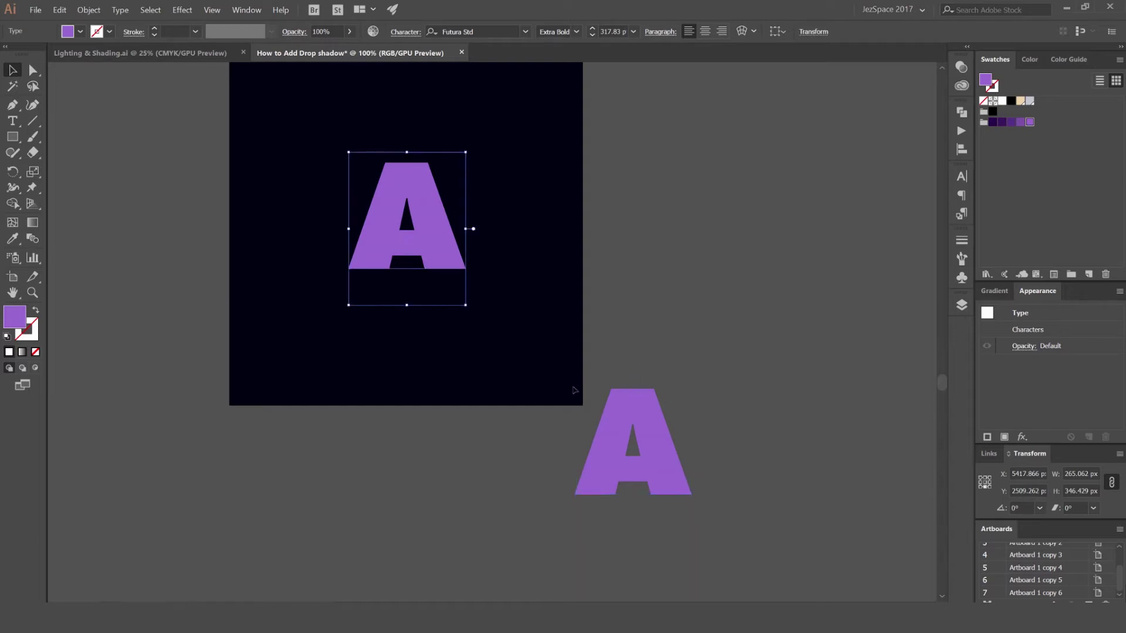
pyautogui.hotkey('ctrl', 'a')
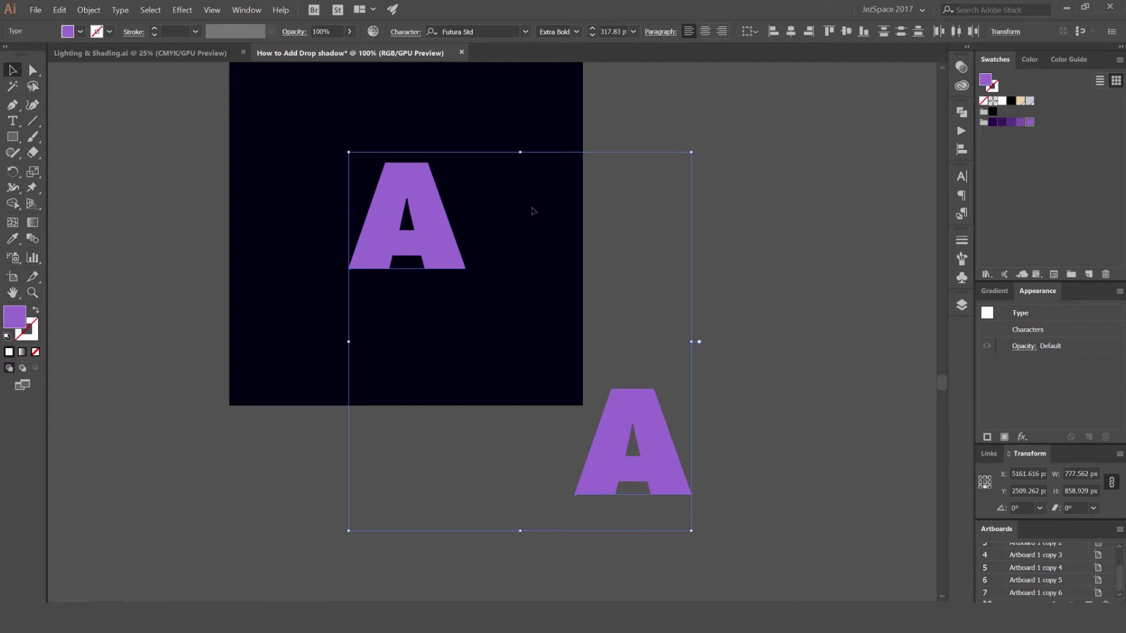
pyautogui.click(672, 376)
pyautogui.click(651, 411)
pyautogui.keyDown('shift'); pyautogui.click(465, 254); pyautogui.keyUp('shift')
pyautogui.press('w')
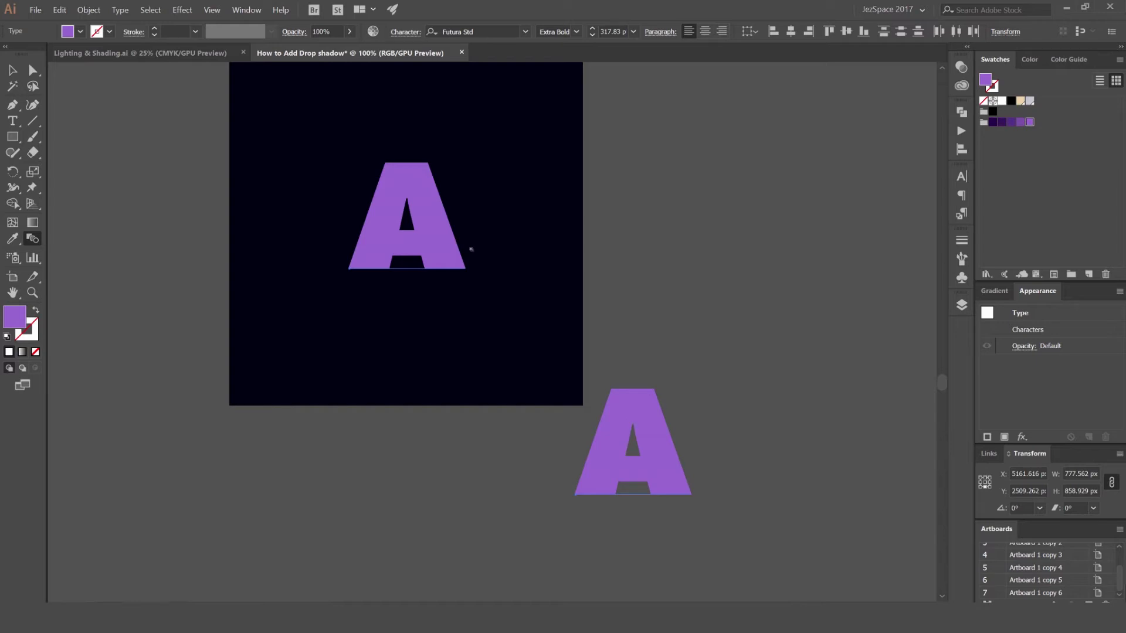
pyautogui.click(416, 216)
pyautogui.press('v')
pyautogui.moveTo(446, 246); pyautogui.dragTo(587, 207)
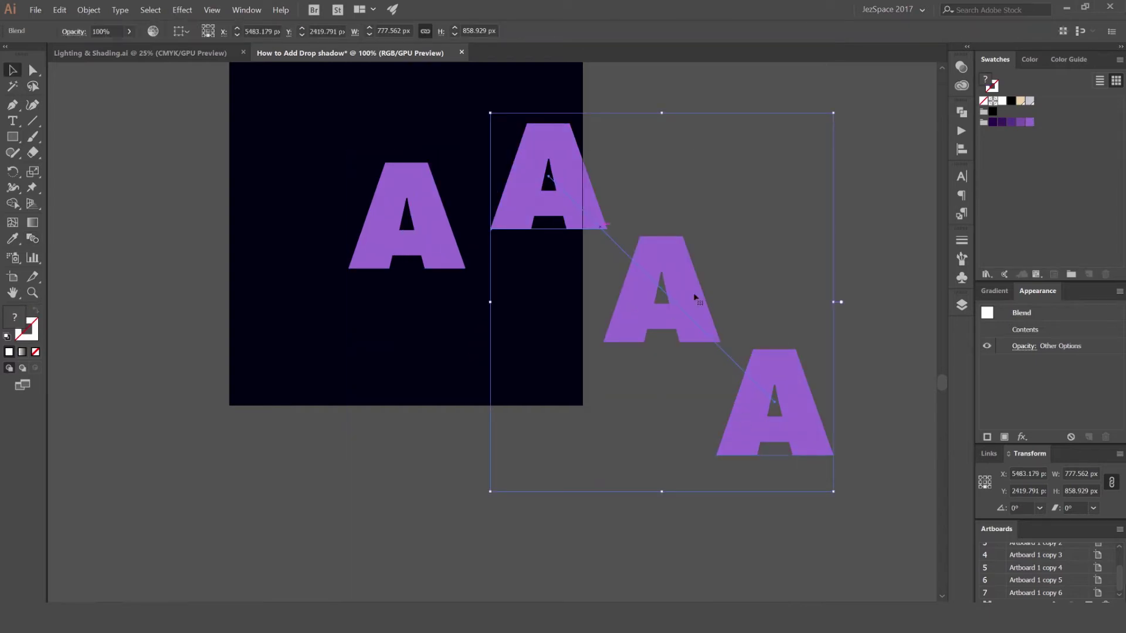
pyautogui.hotkey('ctrl', 'z')
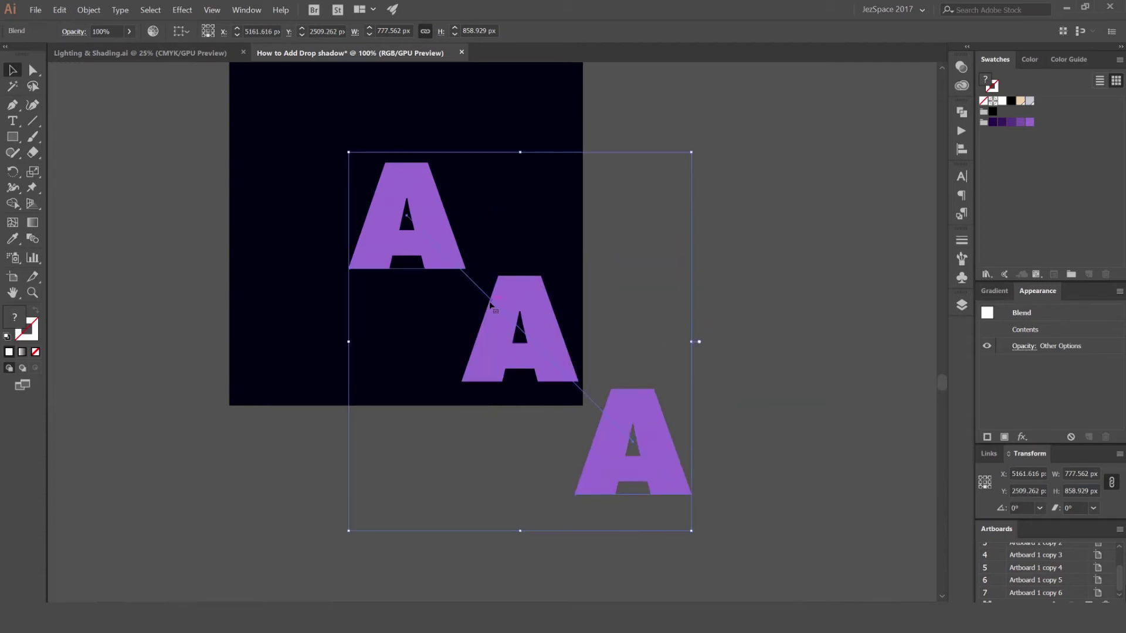
# Step: In the blend options, turn on the preview, choose the Align to Path orientation and set the spacing to Specified Steps
pyautogui.press('w')
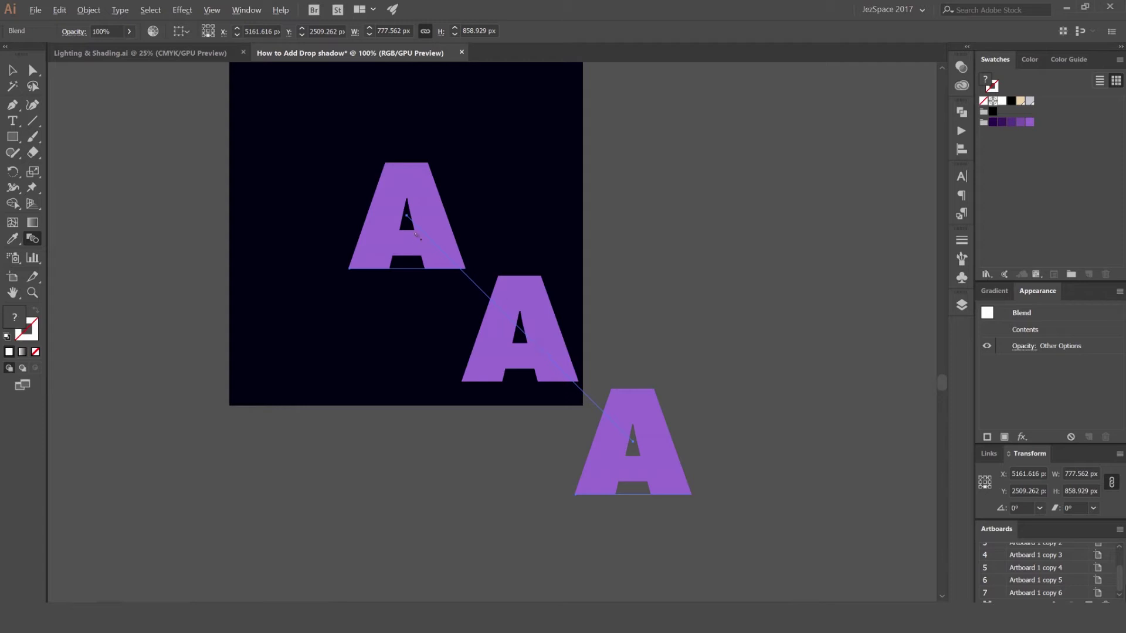
pyautogui.press('Return')
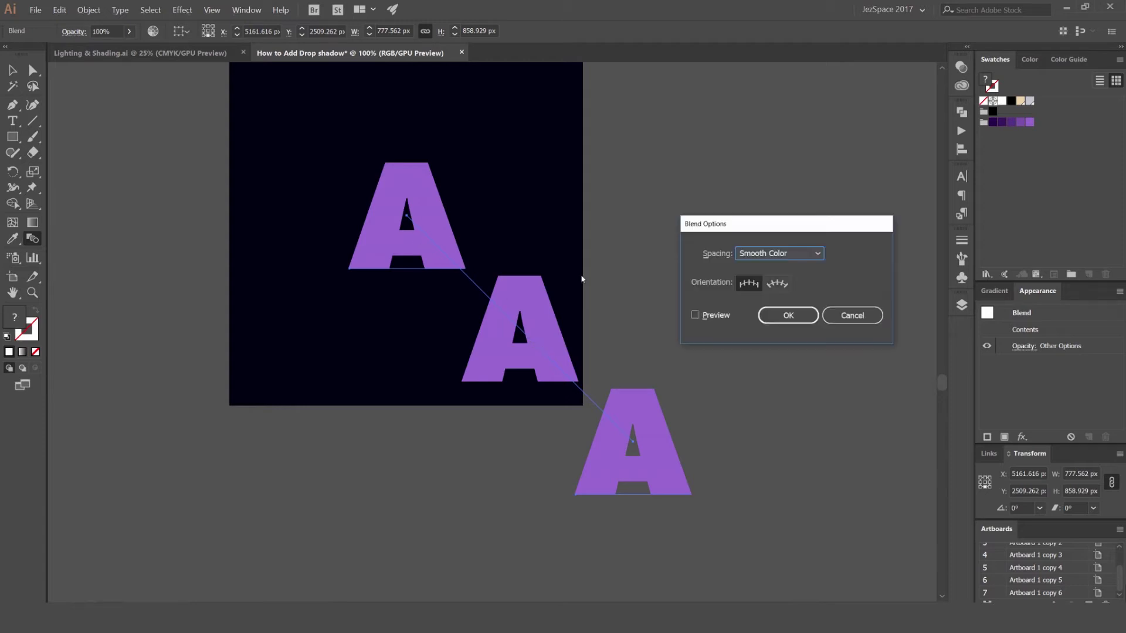
pyautogui.moveTo(790, 223); pyautogui.dragTo(756, 201)
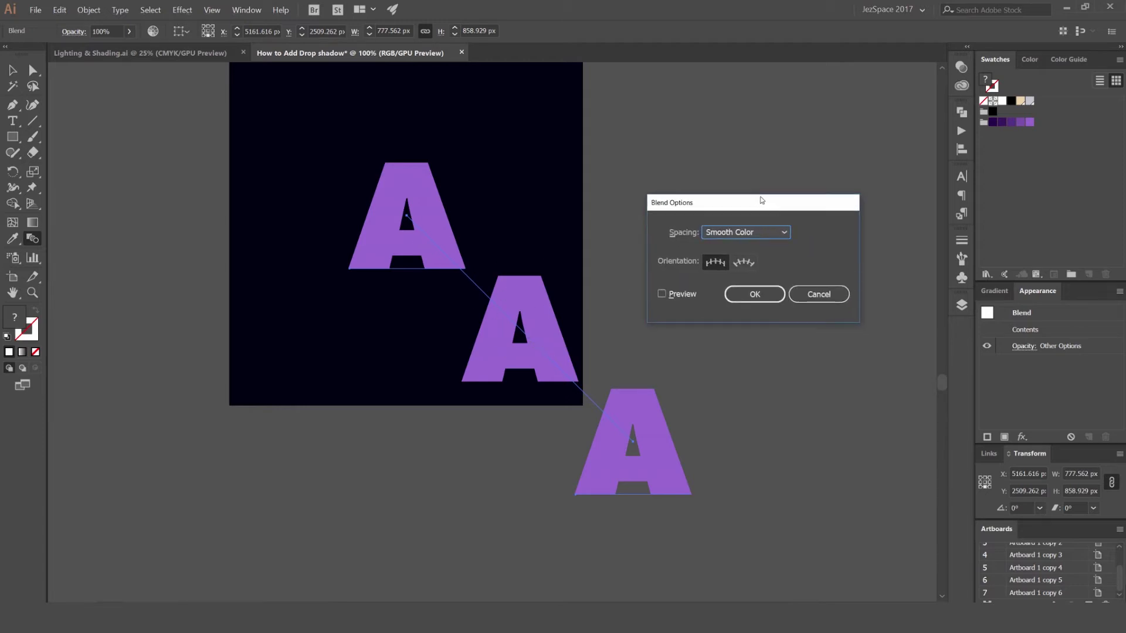
pyautogui.moveTo(727, 212); pyautogui.dragTo(698, 219)
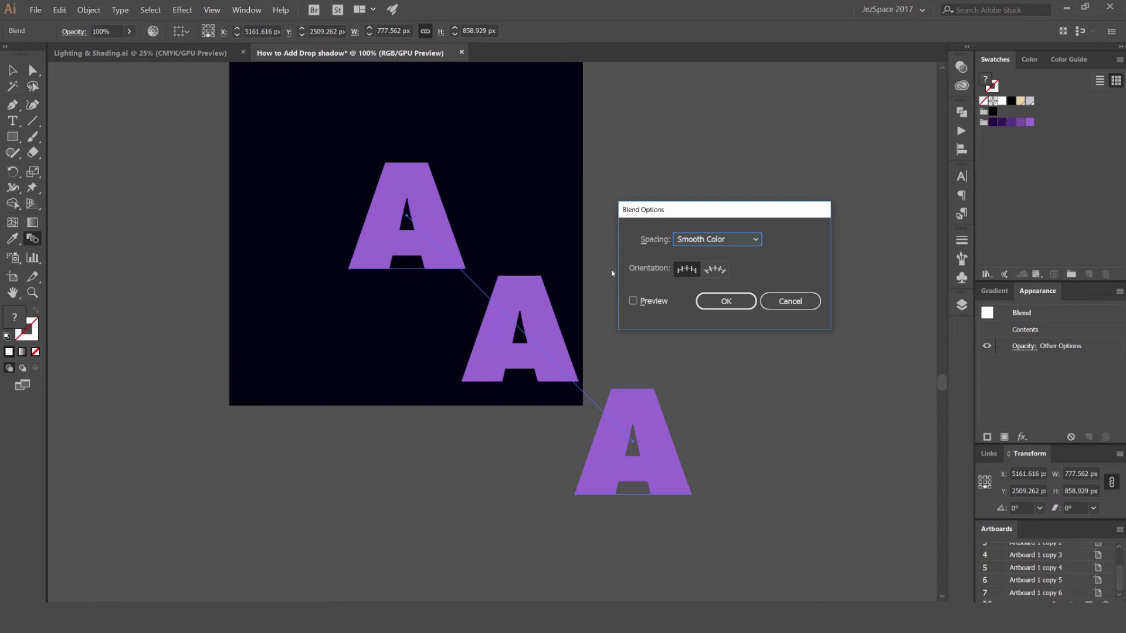
pyautogui.click(633, 302)
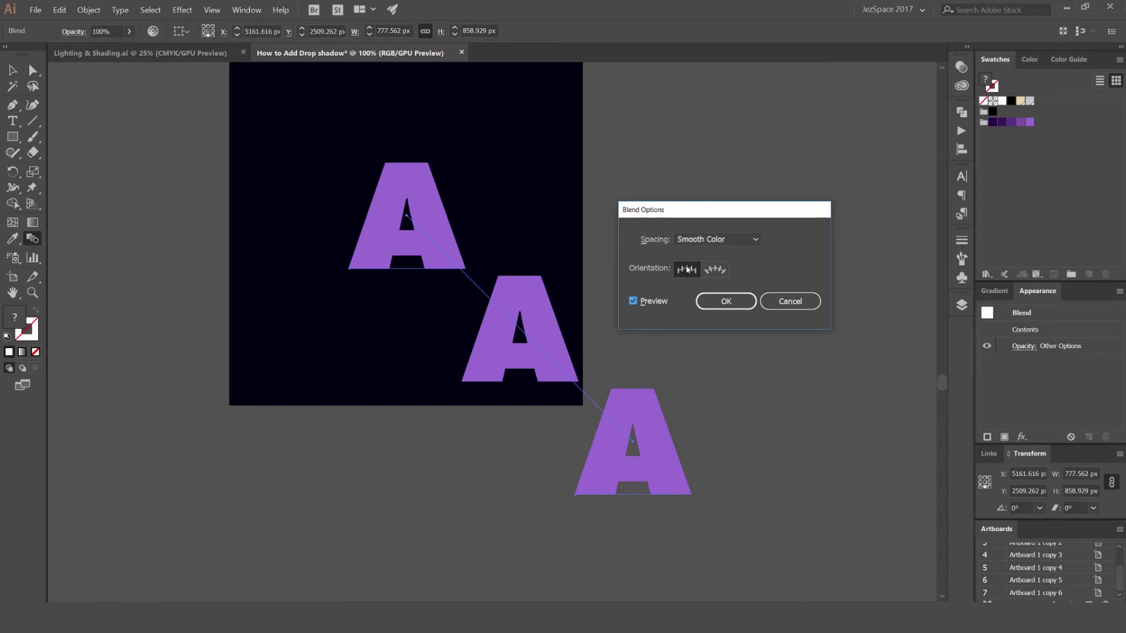
pyautogui.click(715, 270)
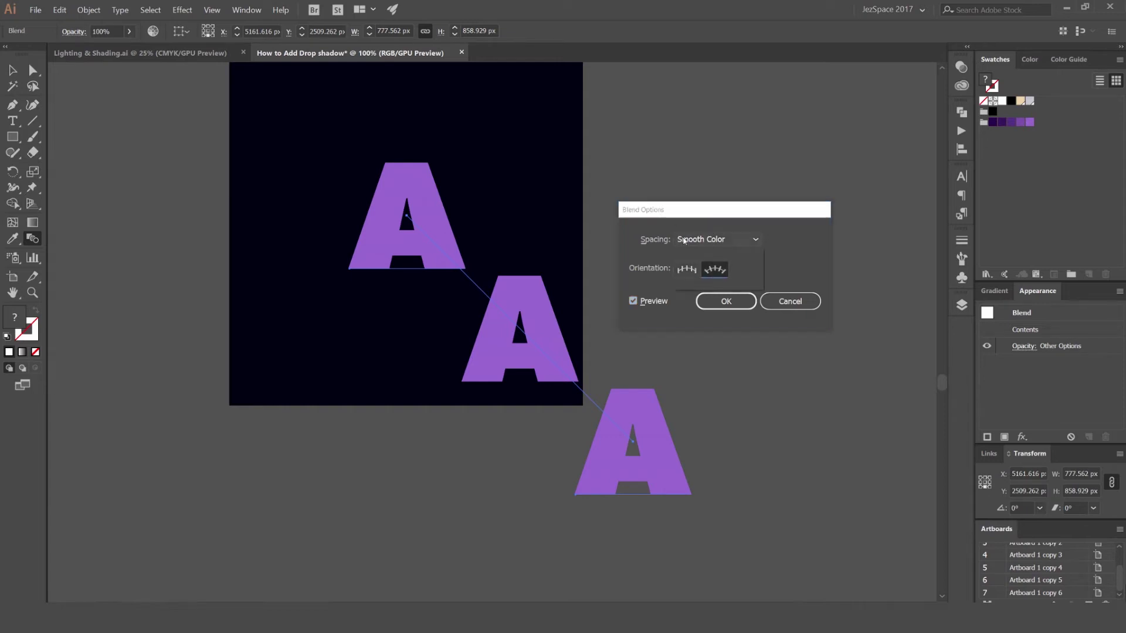
pyautogui.click(688, 237)
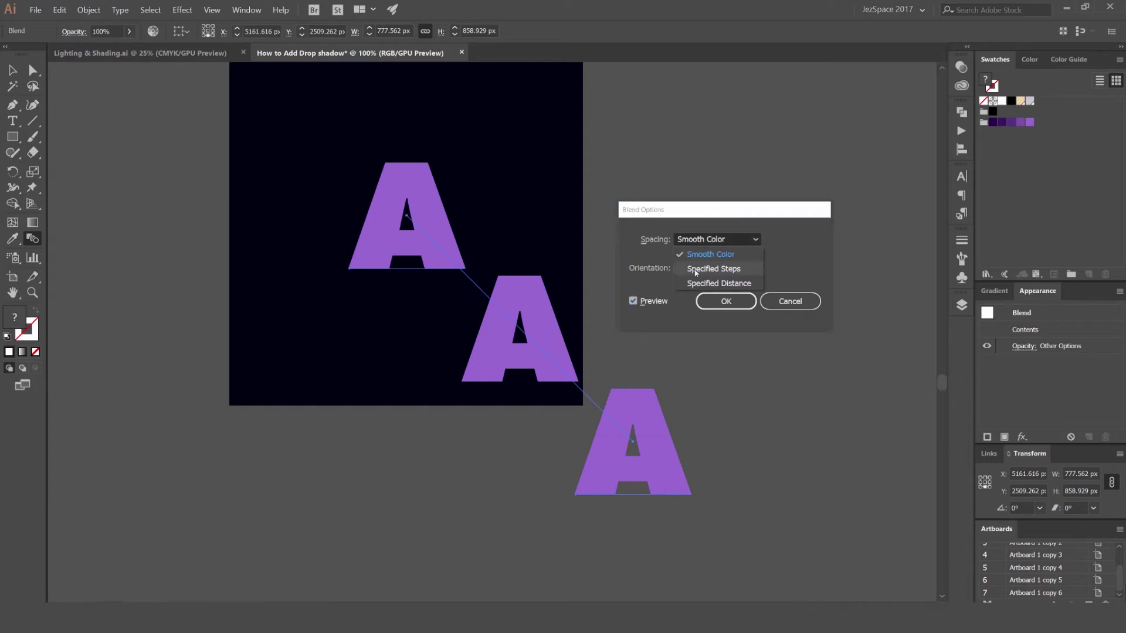
pyautogui.click(713, 269)
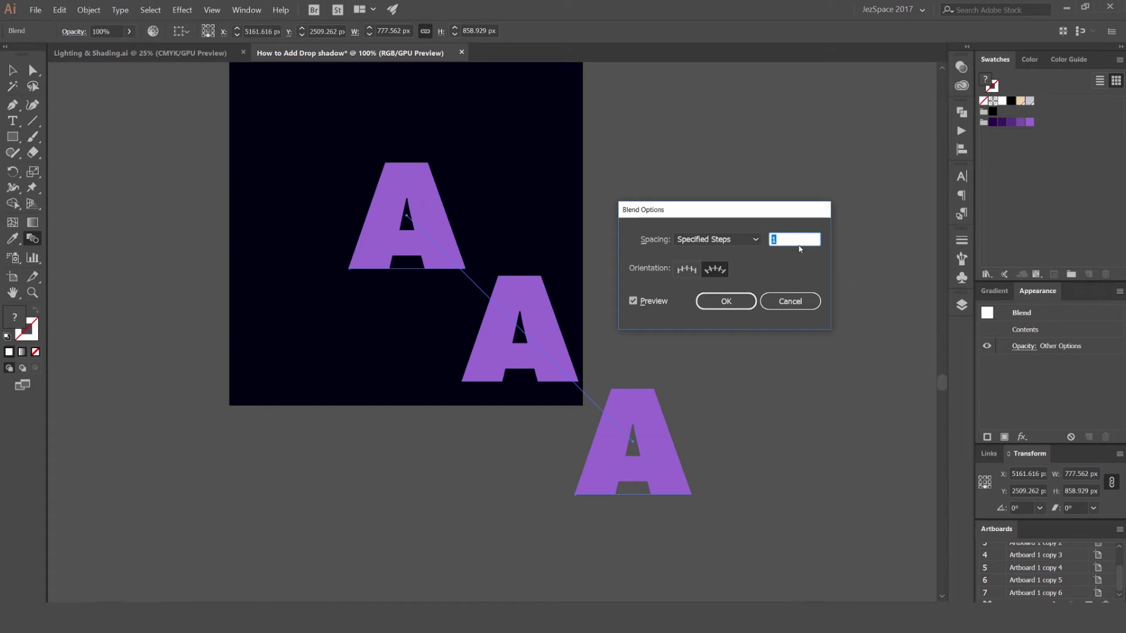
# Step: Try different small numbers of blend steps by raising and lowering the step count
pyautogui.press('Up')
pyautogui.press('Up')
pyautogui.press('Up')
pyautogui.press('Up')
pyautogui.press('Up')
pyautogui.press('Up')
pyautogui.press('Up')
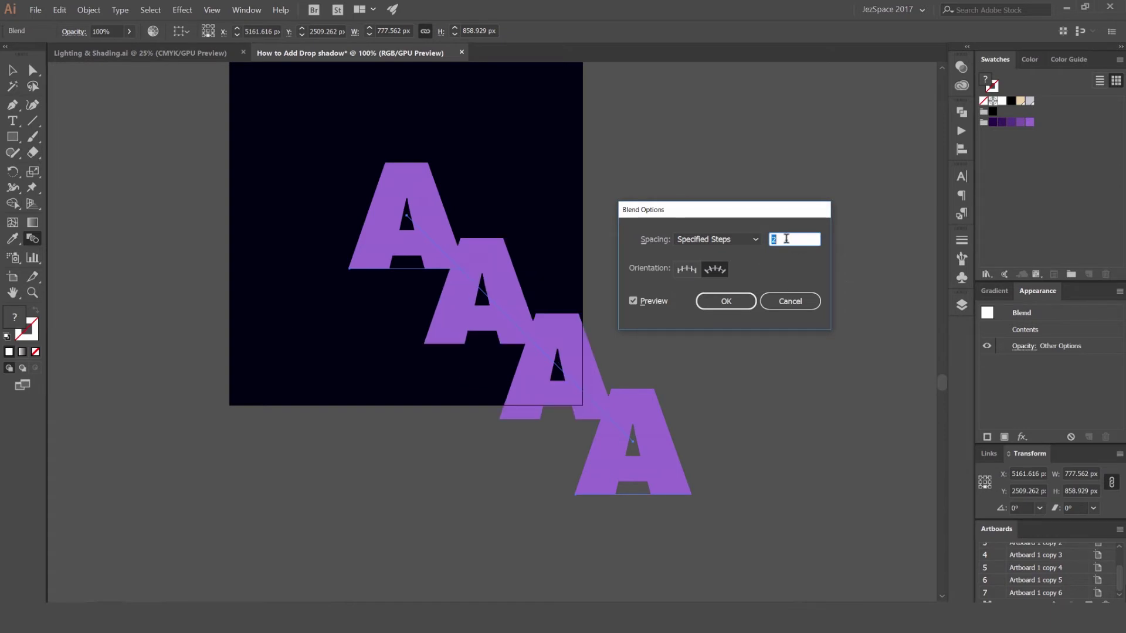
pyautogui.press('Down')
pyautogui.press('Down')
pyautogui.press('Down')
pyautogui.press('Down')
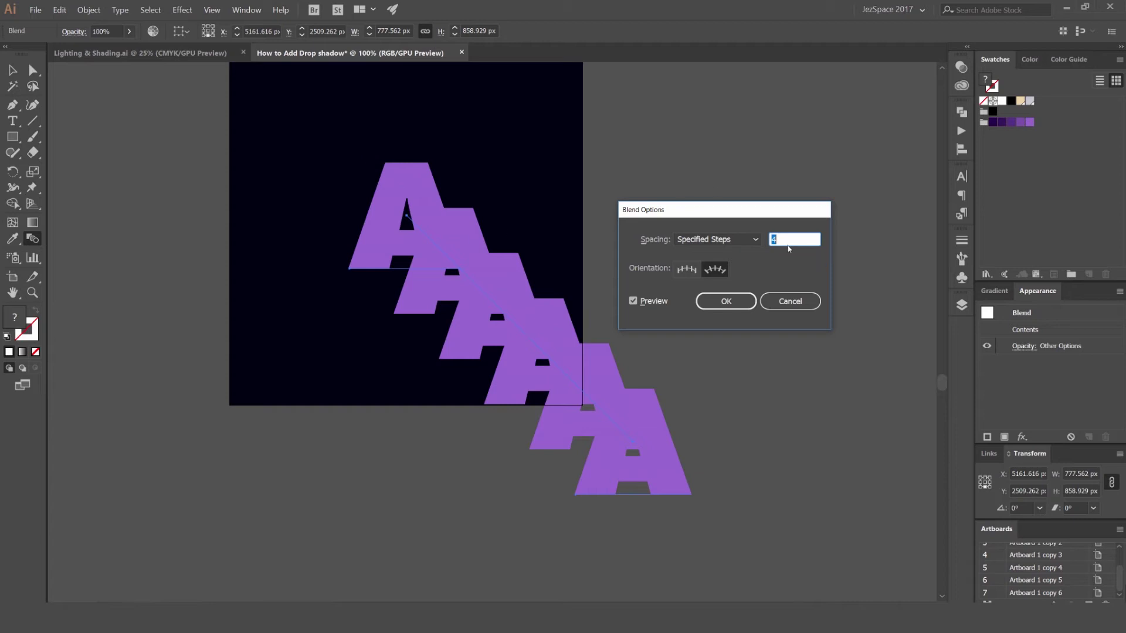
pyautogui.press('Up')
pyautogui.press('Up')
pyautogui.press('Up')
pyautogui.press('Up')
pyautogui.press('Up')
# Step: Set the number of specified blend steps to 400 and apply the blend options
pyautogui.write('400')
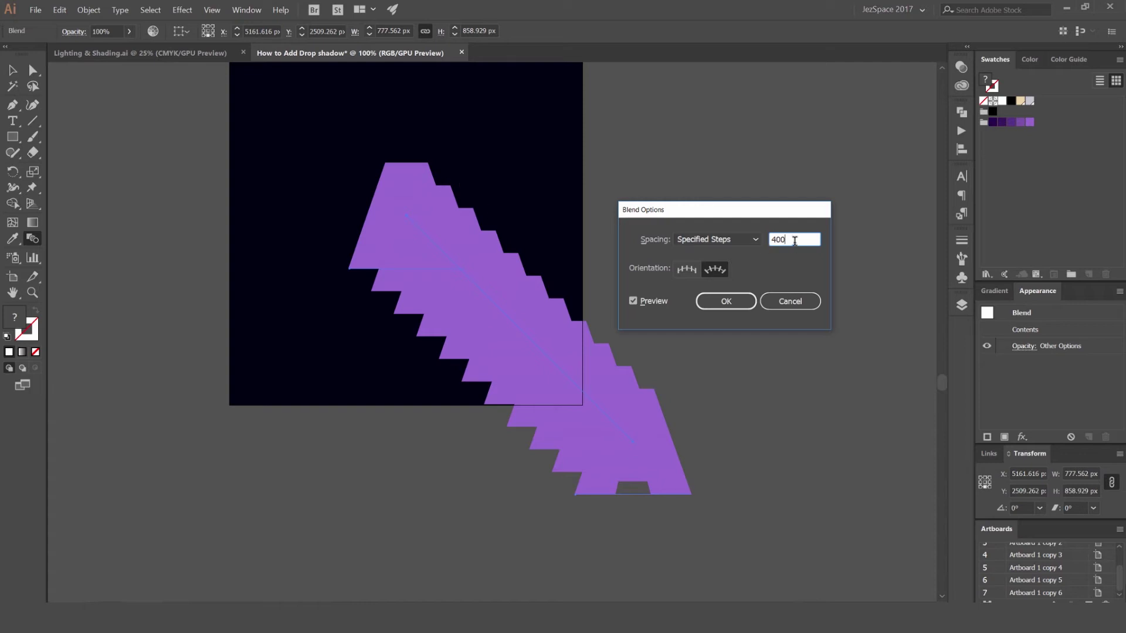
pyautogui.click(727, 301)
# Step: Deselect the blend and examine its upper diagonal edge up close for stepping between the copies
pyautogui.scroll(3, 420, 169)
pyautogui.moveTo(435, 219); pyautogui.dragTo(440, 229)
pyautogui.scroll(-5, 438, 229)
pyautogui.press('v')
pyautogui.click(551, 220)
pyautogui.scroll(2, 434, 219)
pyautogui.scroll(10, 437, 223)
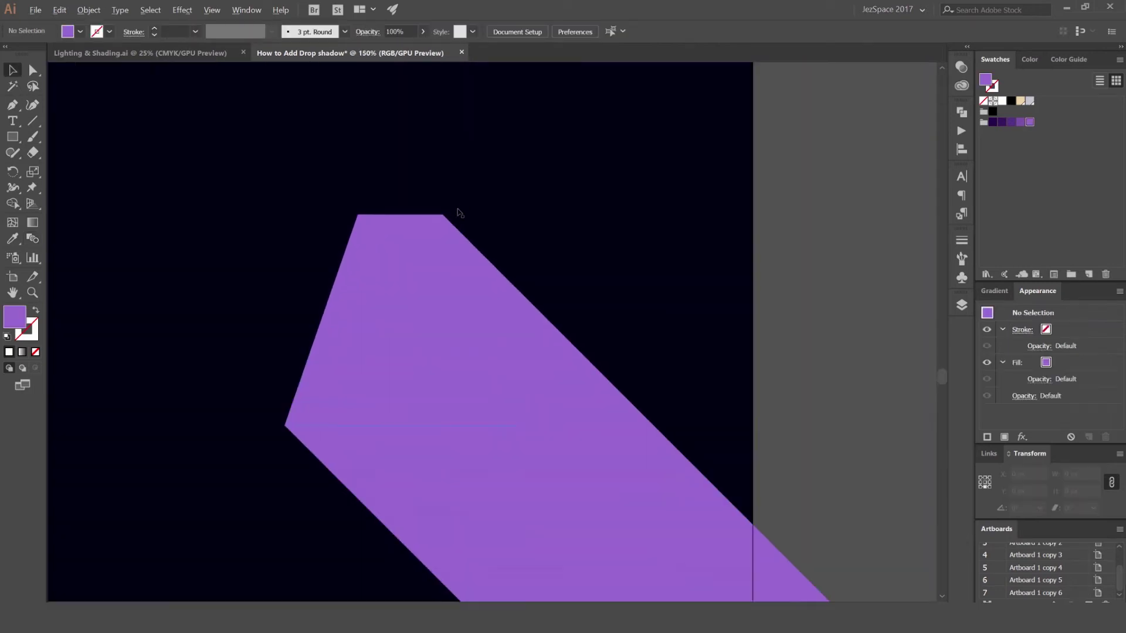
pyautogui.scroll(1, 426, 220)
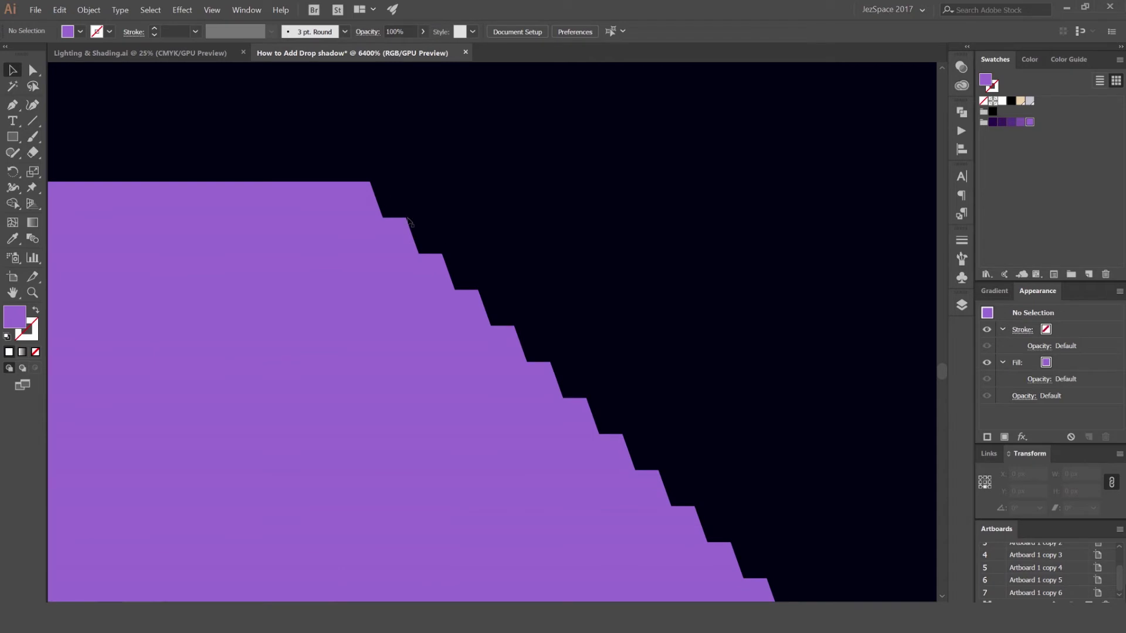
pyautogui.scroll(-12, 434, 245)
pyautogui.scroll(1, 440, 284)
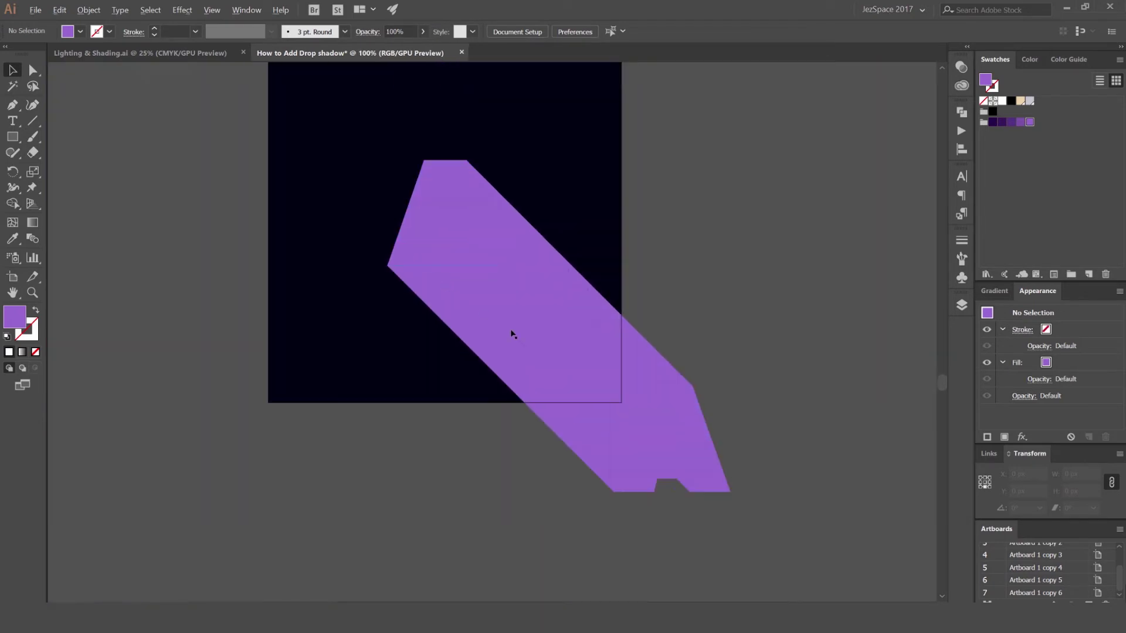
# Step: Try moving the whole blend aside to uncover the letter A beneath it
pyautogui.moveTo(666, 430); pyautogui.dragTo(873, 451)
pyautogui.moveTo(734, 383); pyautogui.dragTo(502, 343)
pyautogui.scroll(-2, 530, 371)
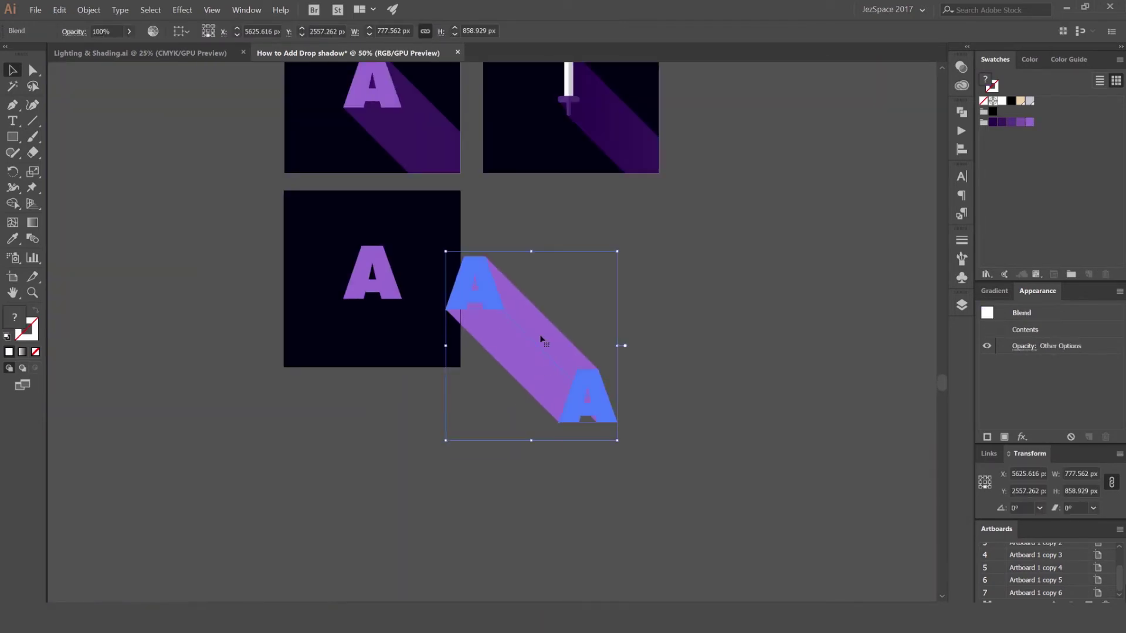
pyautogui.moveTo(606, 400); pyautogui.dragTo(506, 388)
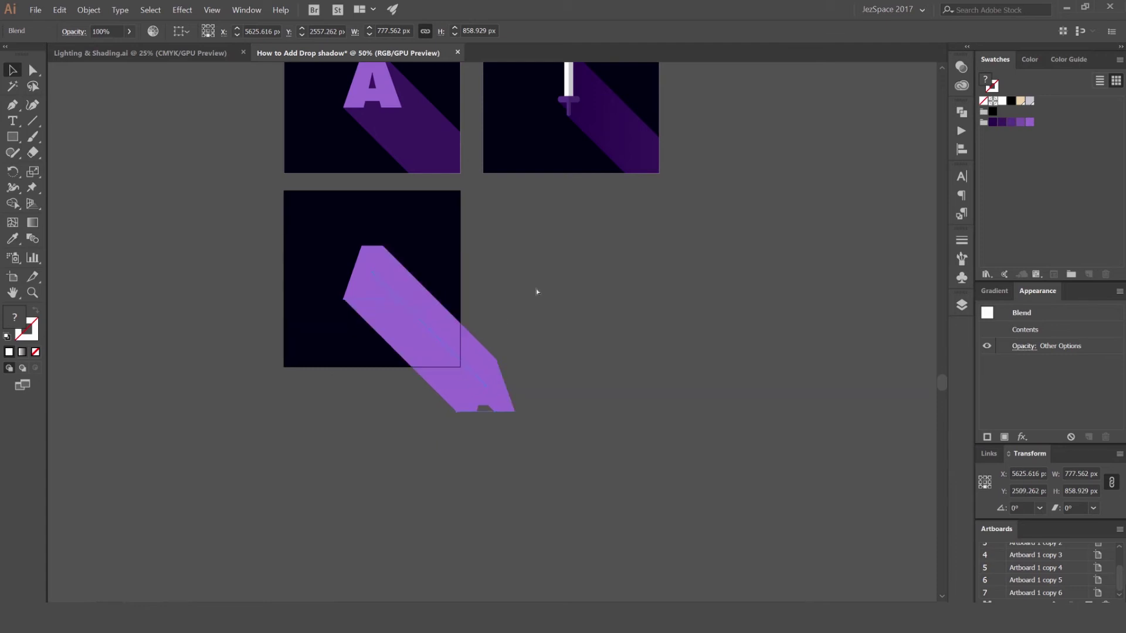
# Step: Start a Pen tool path from the letter's lower-left tip along the shadow's jagged edge to the artboard's bottom edge
pyautogui.click(535, 291)
pyautogui.scroll(4, 347, 296)
pyautogui.scroll(7, 311, 323)
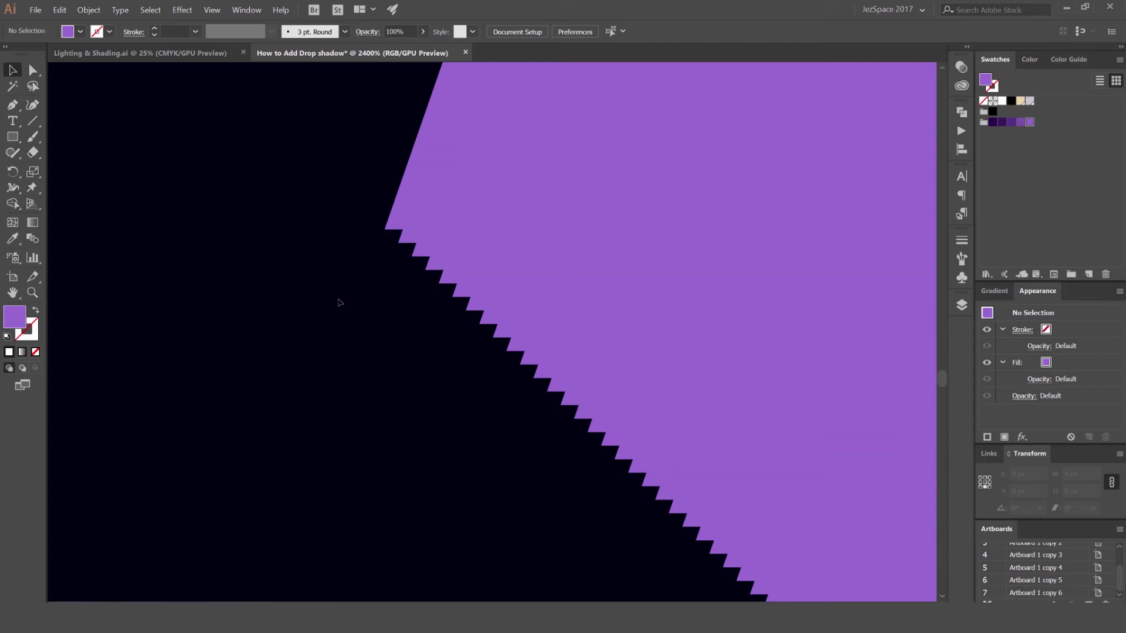
pyautogui.press('p')
pyautogui.scroll(1, 388, 229)
pyautogui.scroll(4, 407, 237)
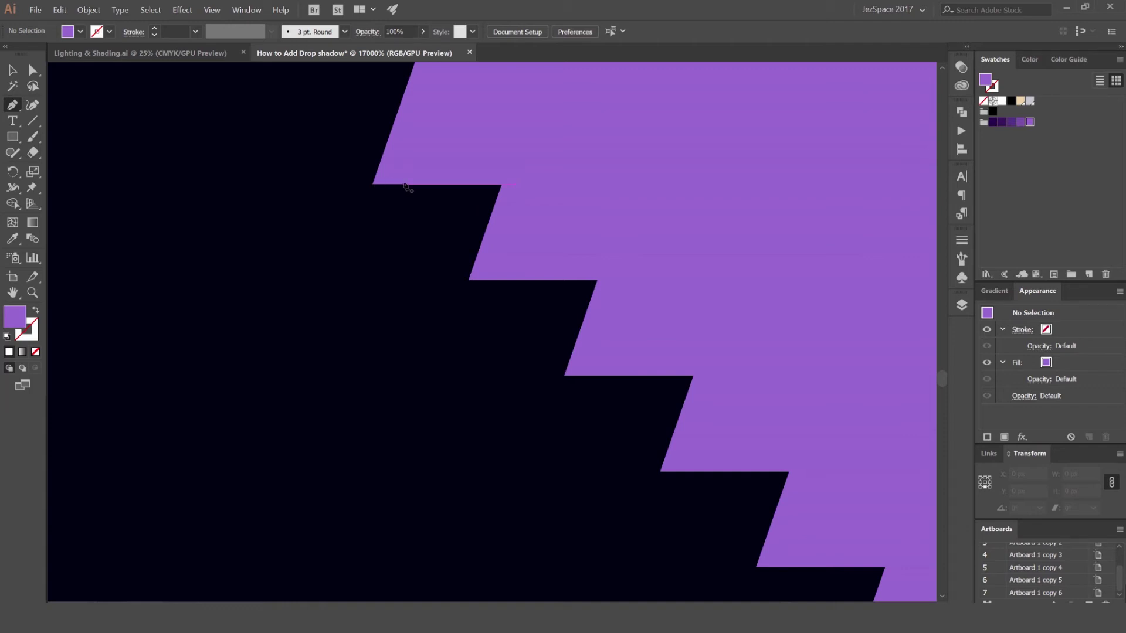
pyautogui.click(373, 187)
pyautogui.scroll(-15, 403, 218)
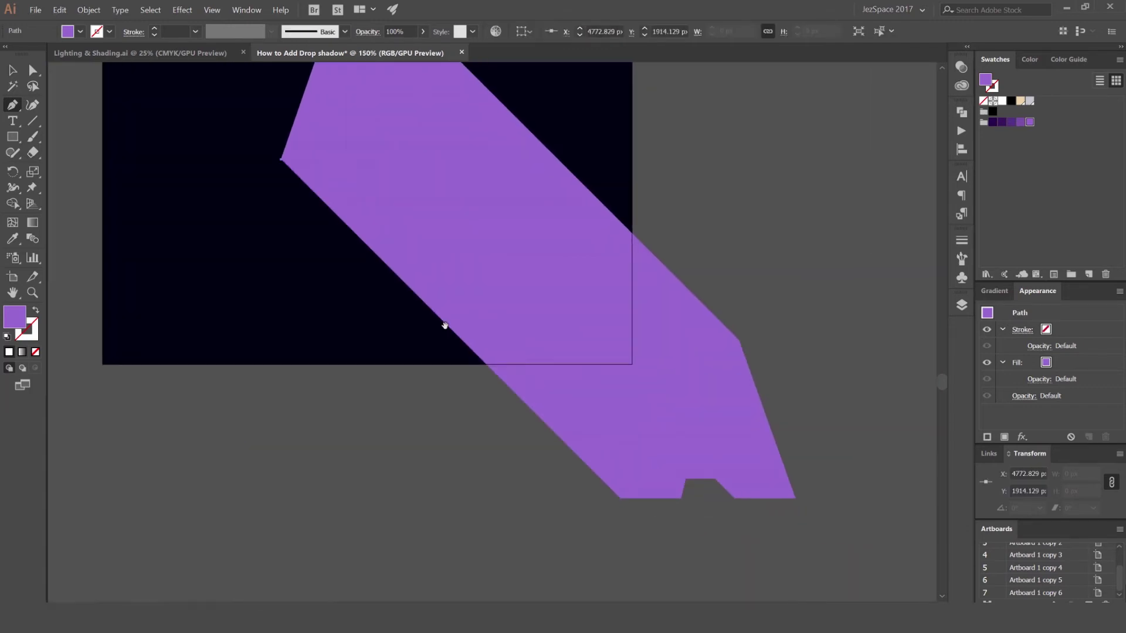
pyautogui.scroll(10, 504, 365)
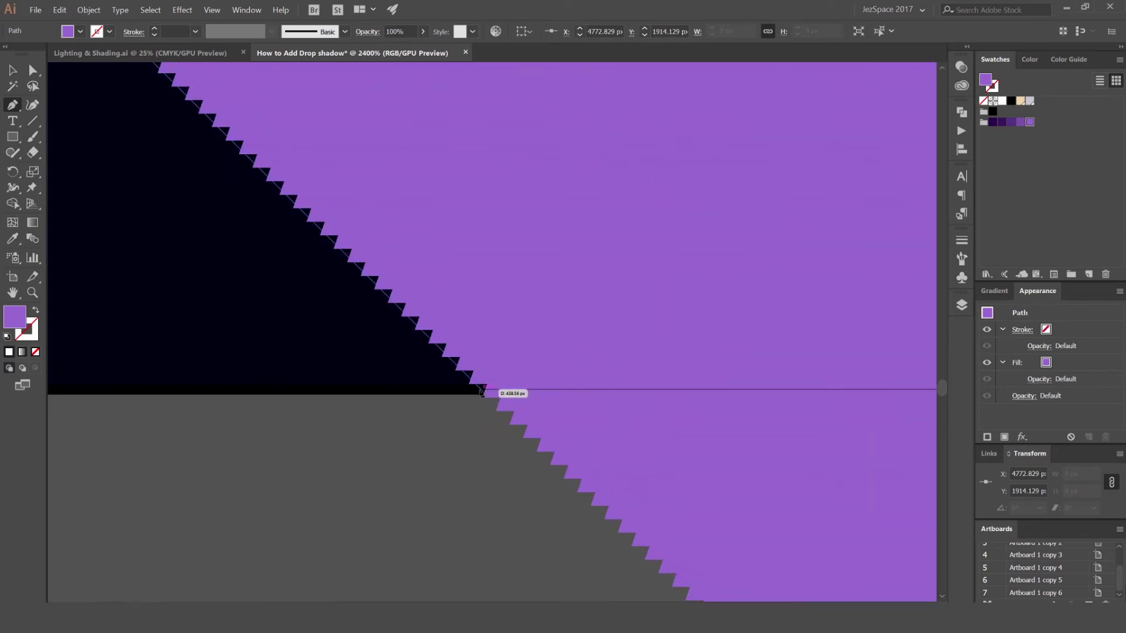
pyautogui.click(476, 391)
# Step: Continue the path through the artboard's lower-right corner and up to where the shadow's upper edge meets the right side
pyautogui.scroll(-5, 581, 372)
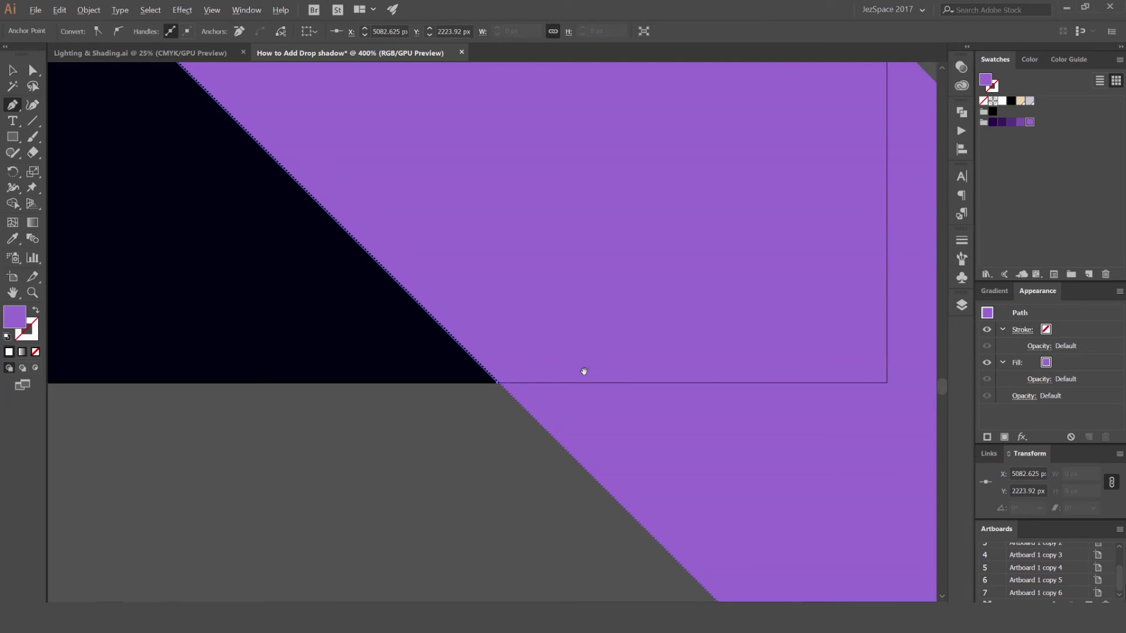
pyautogui.click(670, 389)
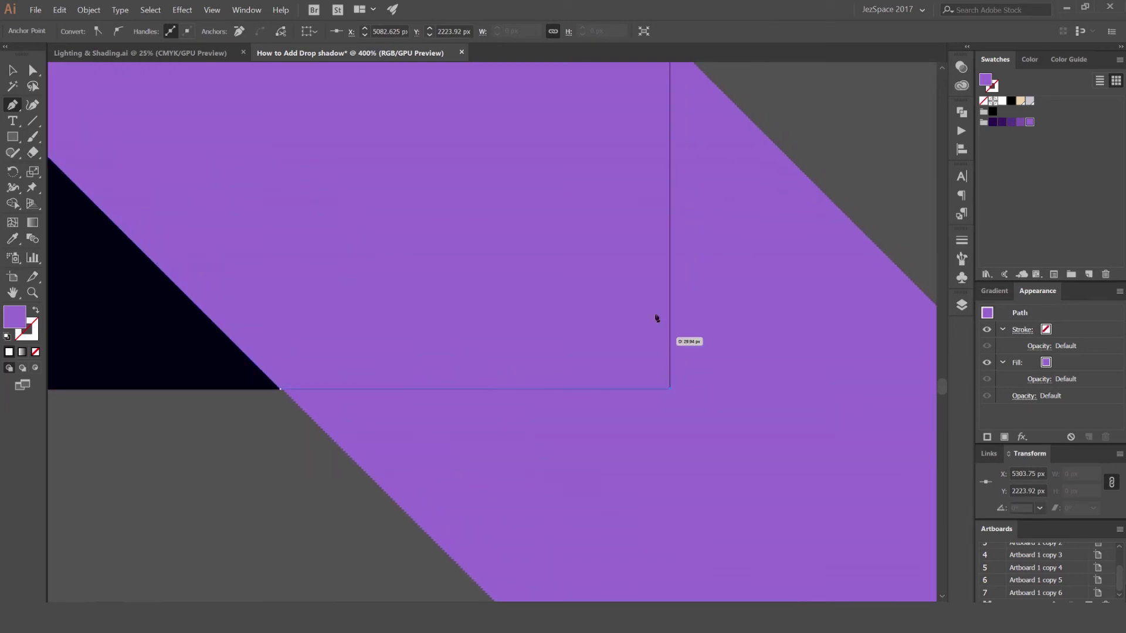
pyautogui.scroll(-3, 656, 313)
pyautogui.scroll(5, 655, 254)
pyautogui.scroll(5, 659, 336)
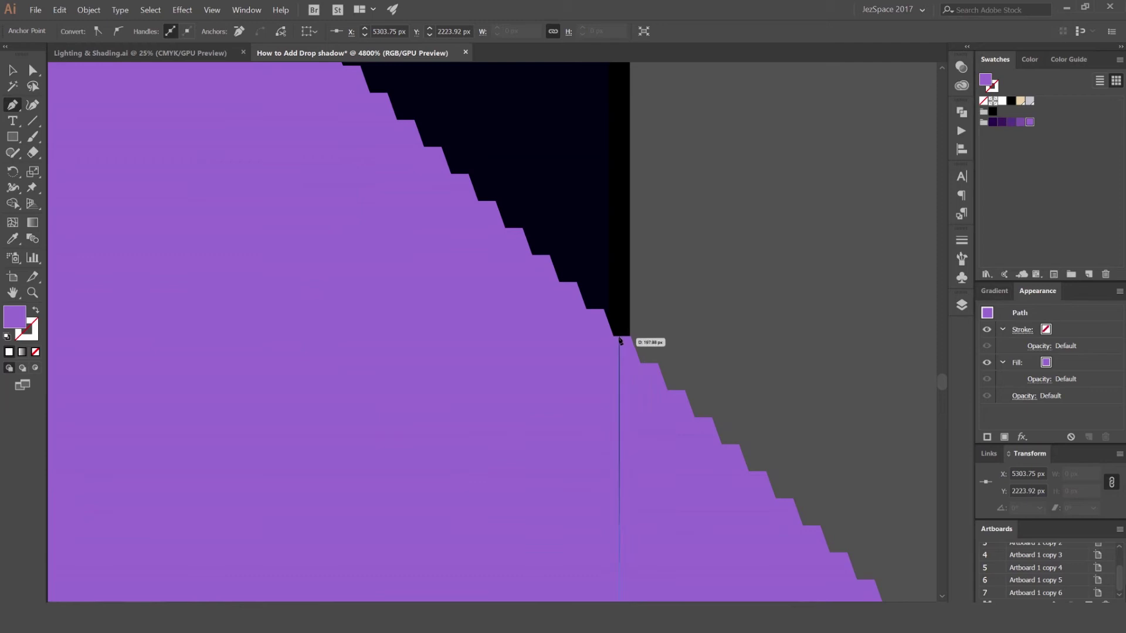
pyautogui.click(620, 338)
# Step: Continue the path diagonally to the letter's upper-right corner, close it at the starting point and deselect it
pyautogui.scroll(-5, 620, 338)
pyautogui.scroll(5, 527, 252)
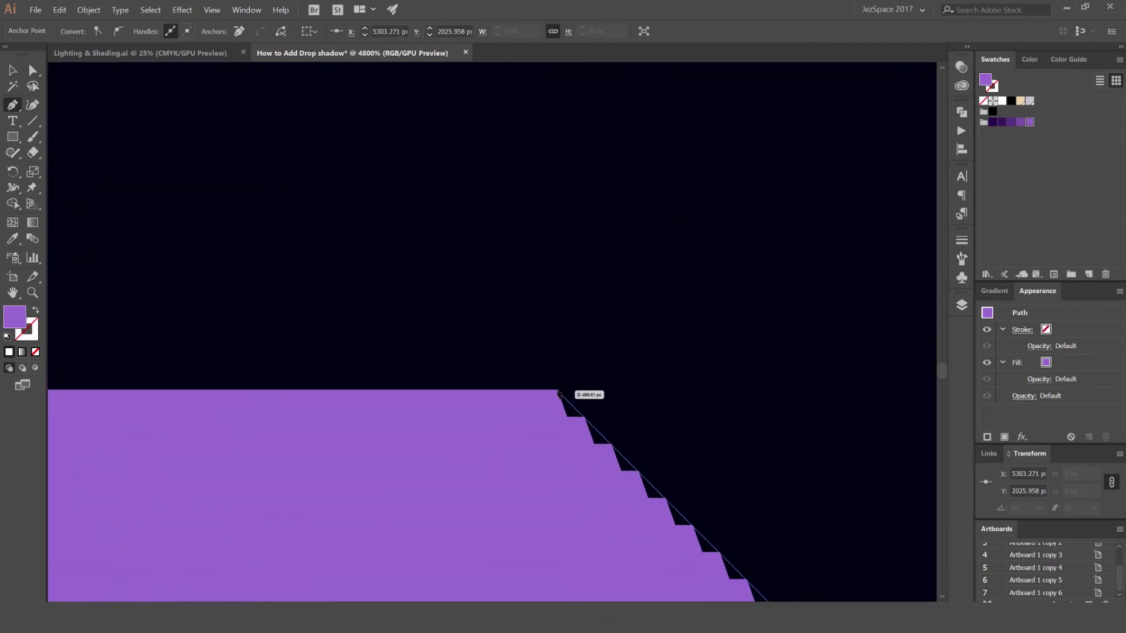
pyautogui.click(575, 384)
pyautogui.scroll(-6, 575, 420)
pyautogui.moveTo(452, 592); pyautogui.dragTo(445, 375)
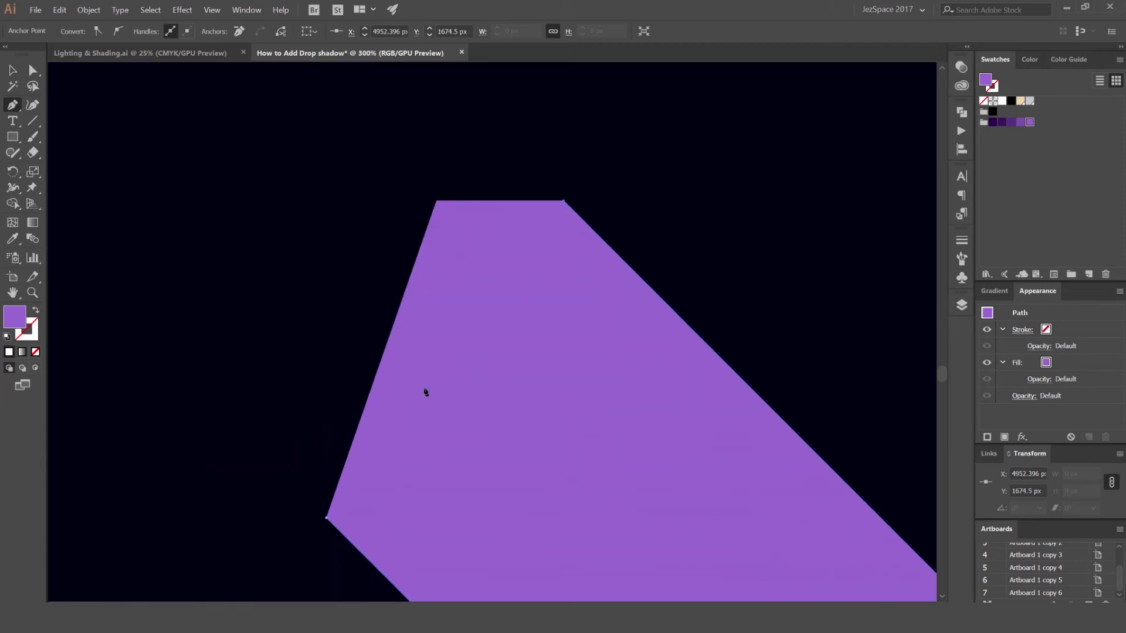
pyautogui.click(327, 518)
pyautogui.scroll(-3, 426, 428)
pyautogui.scroll(-5, 467, 395)
pyautogui.press('v')
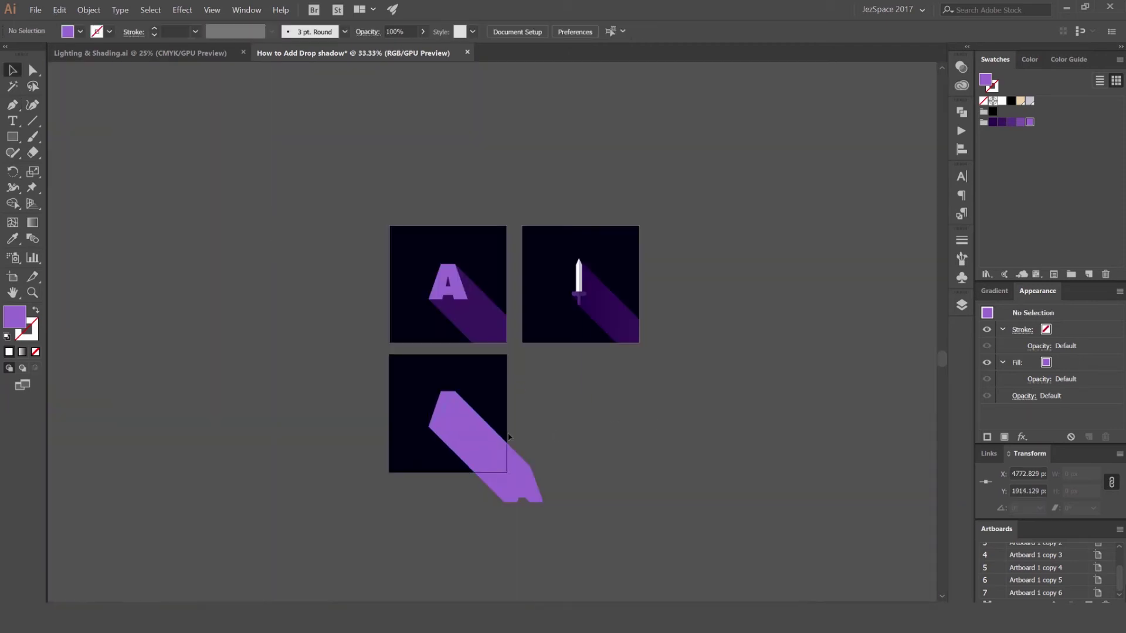
# Step: Fill the traced shape white, examine how it covers the blend's jagged edge at the artboard border, and undo the fill
pyautogui.click(1000, 101)
pyautogui.click(548, 414)
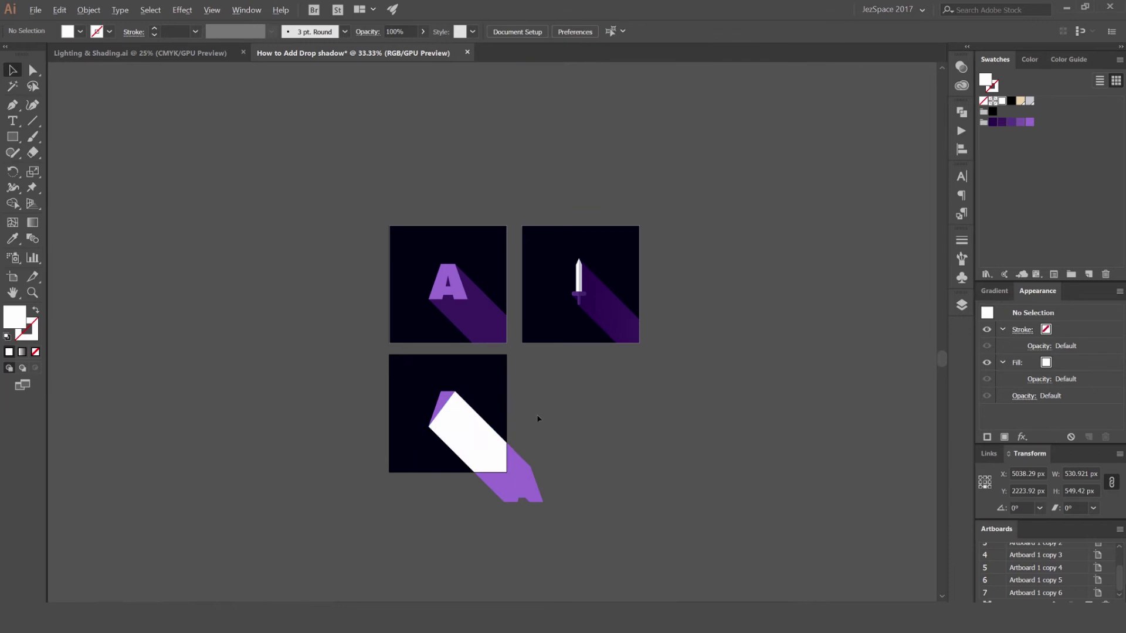
pyautogui.scroll(4, 543, 293)
pyautogui.scroll(6, 650, 448)
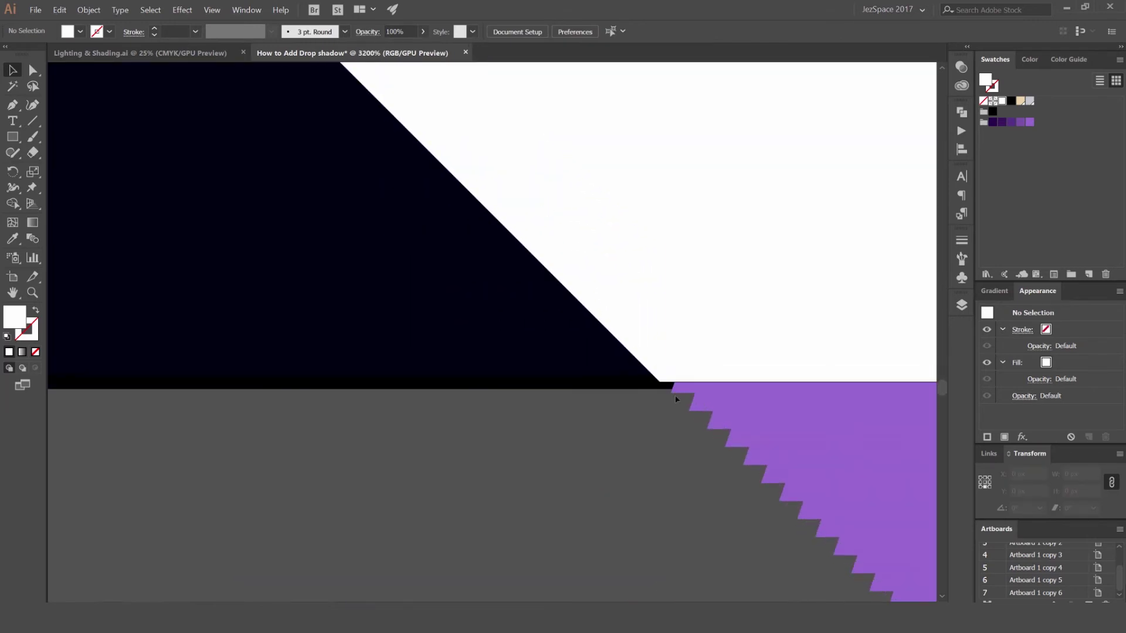
pyautogui.scroll(-8, 625, 351)
pyautogui.hotkey('ctrl', 'z')
# Step: Try moving the traced shape away from the blend
pyautogui.moveTo(704, 240); pyautogui.dragTo(618, 219)
pyautogui.click(582, 327)
pyautogui.click(643, 367)
pyautogui.moveTo(620, 329); pyautogui.dragTo(661, 320)
pyautogui.hotkey('ctrl', 'alt', 'b')
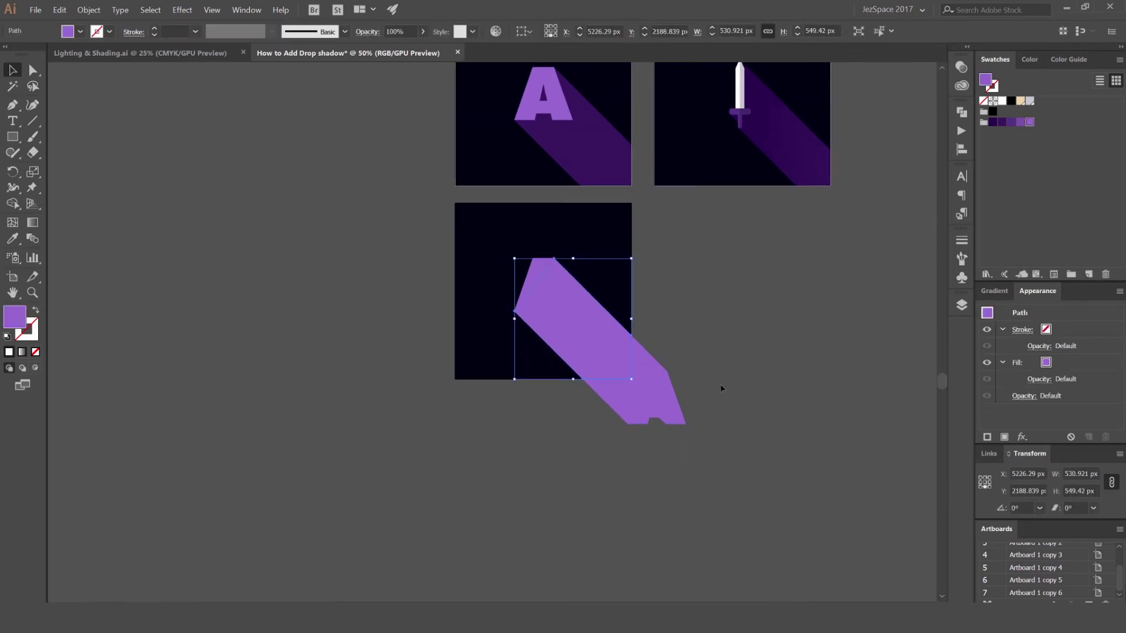
# Step: Directly select the traced shape and the blend's spine, and try moving them off the artboard
pyautogui.hotkey('ctrl', '1')
pyautogui.press('a')
pyautogui.click(555, 381)
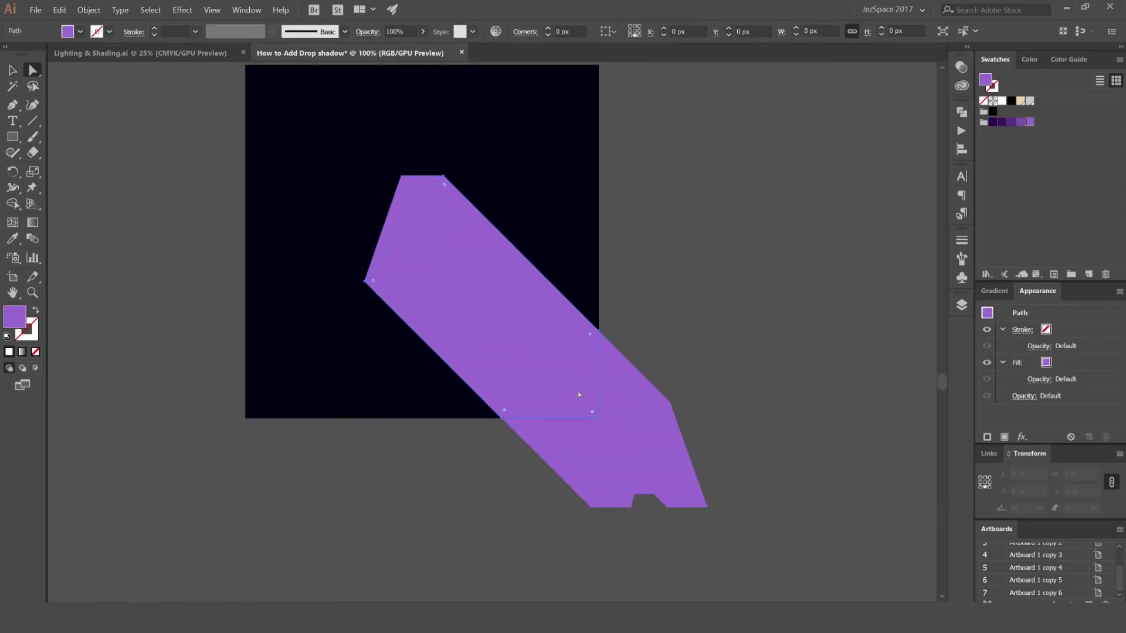
pyautogui.keyDown('shift'); pyautogui.click(642, 447); pyautogui.keyUp('shift')
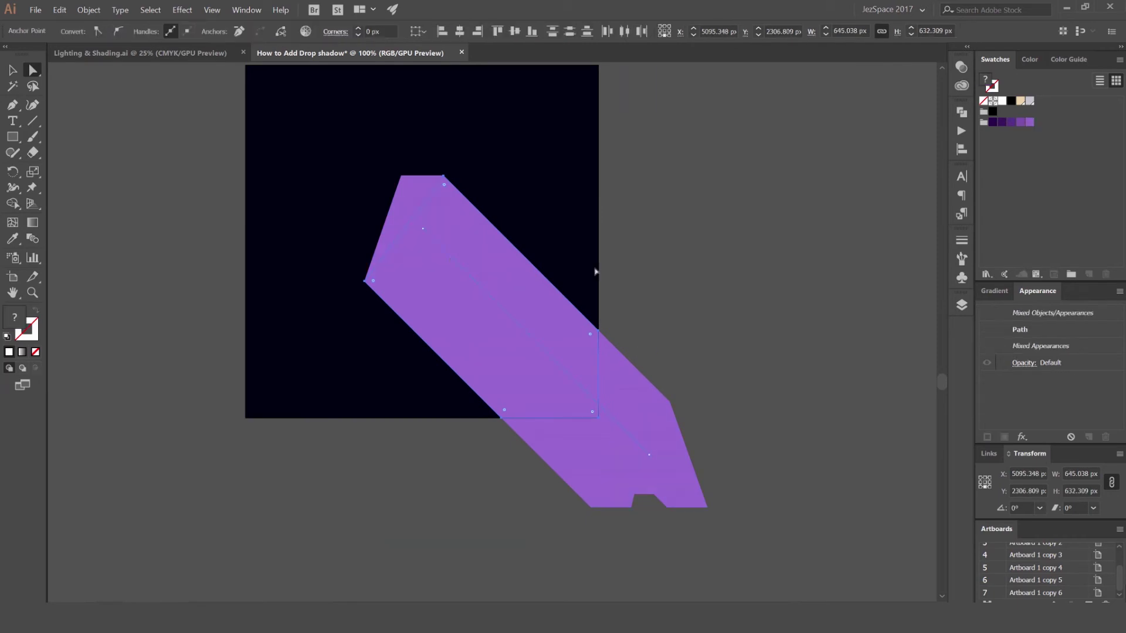
pyautogui.click(624, 277)
pyautogui.moveTo(528, 328); pyautogui.dragTo(646, 270)
pyautogui.hotkey('ctrl', 'z')
pyautogui.moveTo(649, 454); pyautogui.dragTo(865, 423)
pyautogui.hotkey('ctrl', 'z')
pyautogui.hotkey('ctrl', 'z')
# Step: Fill the blend's far end letter and the traced shape with the second-darkest purple swatch
pyautogui.click(548, 350)
pyautogui.click(1002, 122)
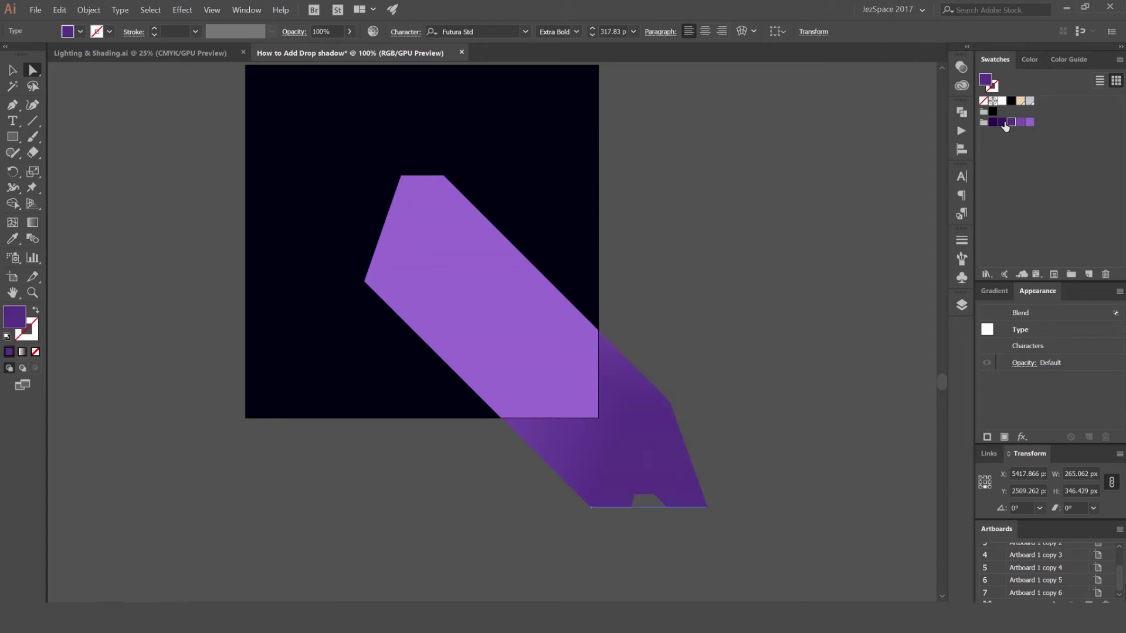
pyautogui.click(721, 263)
pyautogui.click(557, 331)
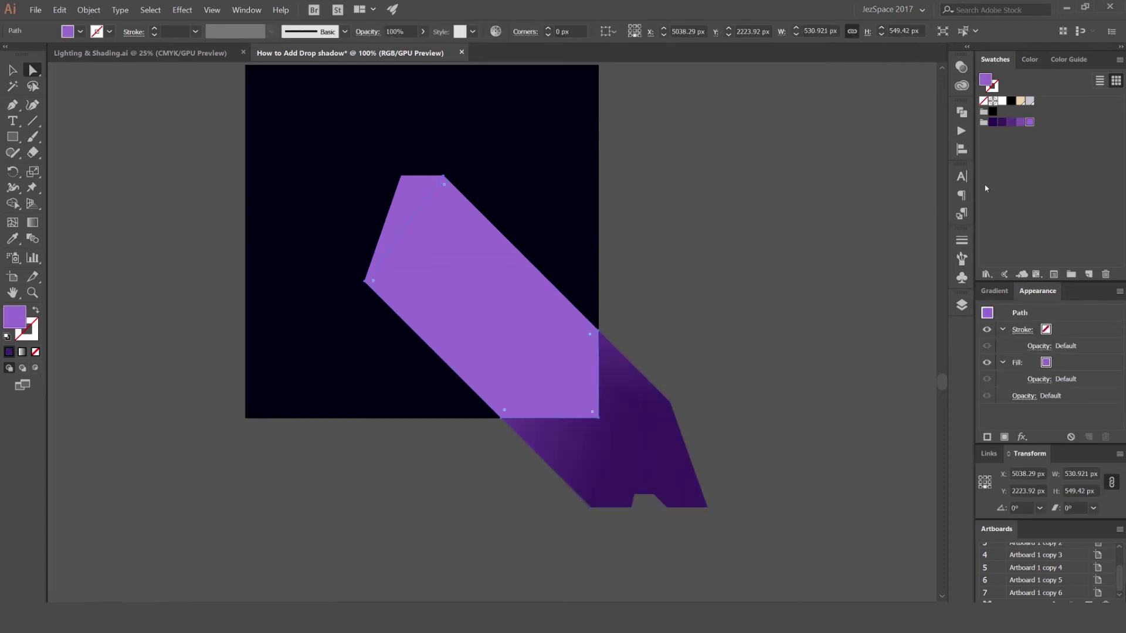
pyautogui.click(1002, 122)
pyautogui.click(776, 244)
# Step: Move the blend aside, compare its colour transition with the sword's long shadow, and undo the move
pyautogui.moveTo(641, 407); pyautogui.dragTo(793, 381)
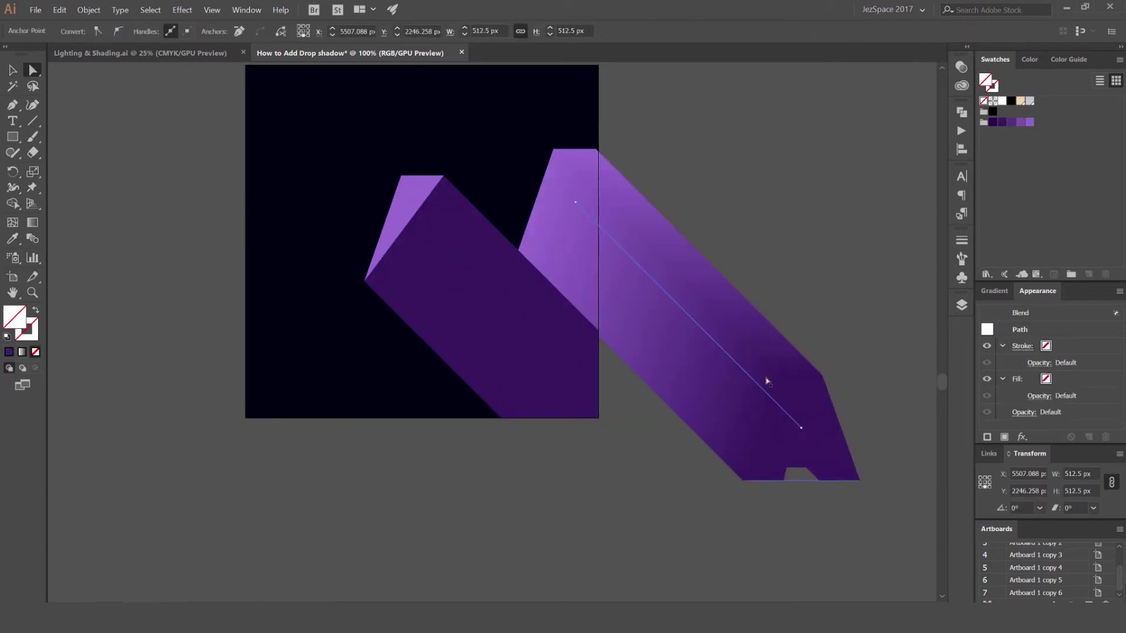
pyautogui.keyDown('shift'); pyautogui.click(819, 410); pyautogui.keyUp('shift')
pyautogui.click(819, 296)
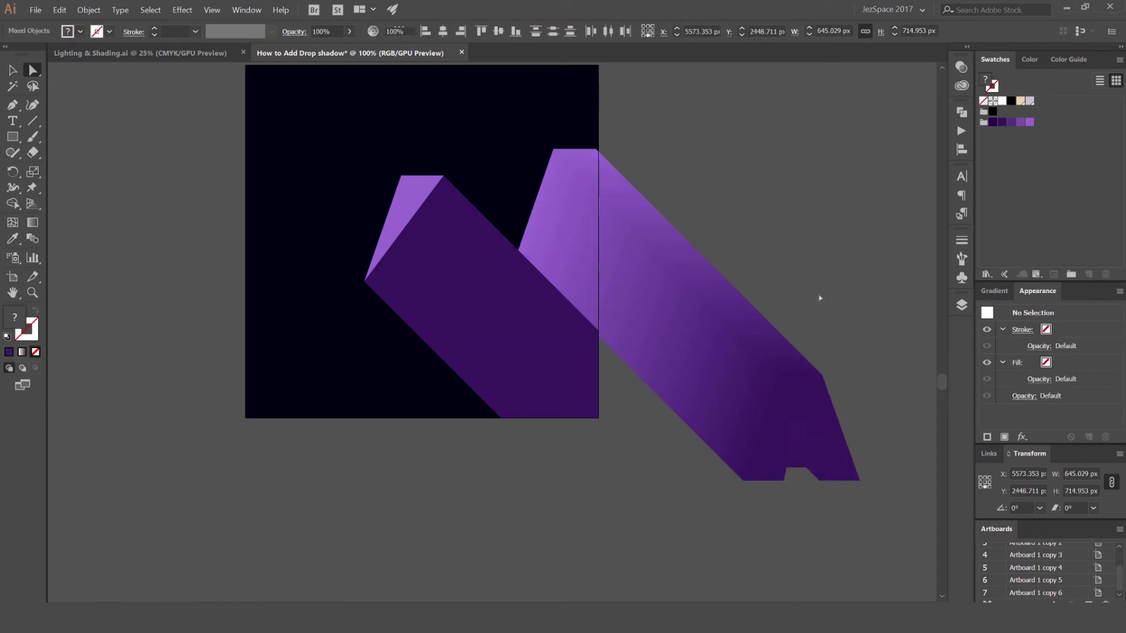
pyautogui.moveTo(666, 313); pyautogui.dragTo(446, 593)
pyautogui.moveTo(649, 338); pyautogui.dragTo(544, 440)
pyautogui.scroll(2, 624, 356)
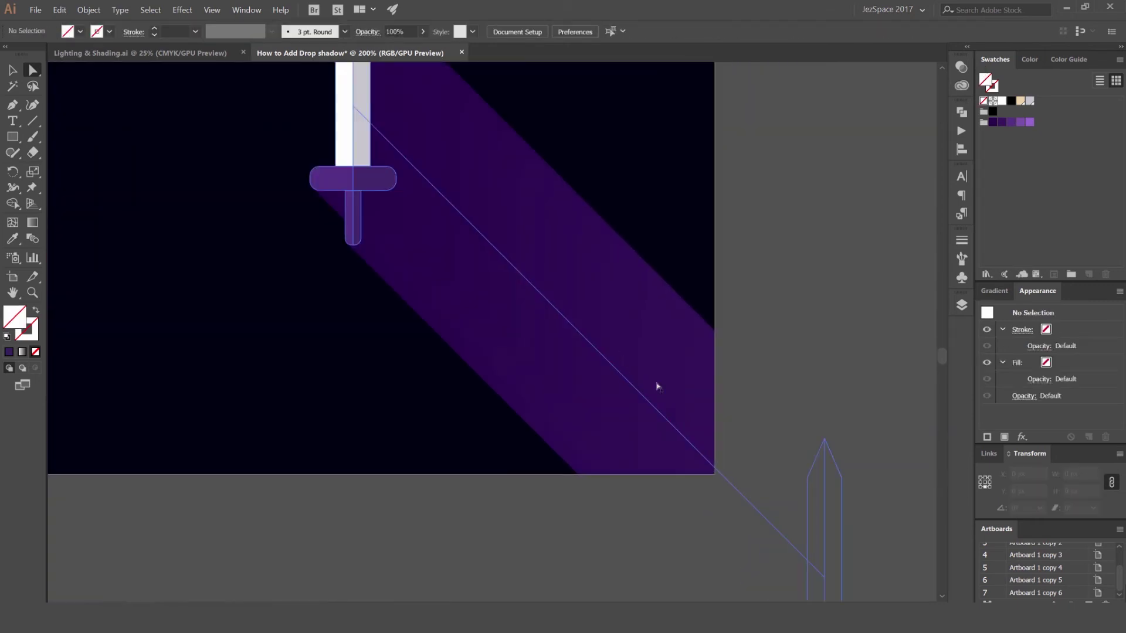
pyautogui.scroll(2, 682, 377)
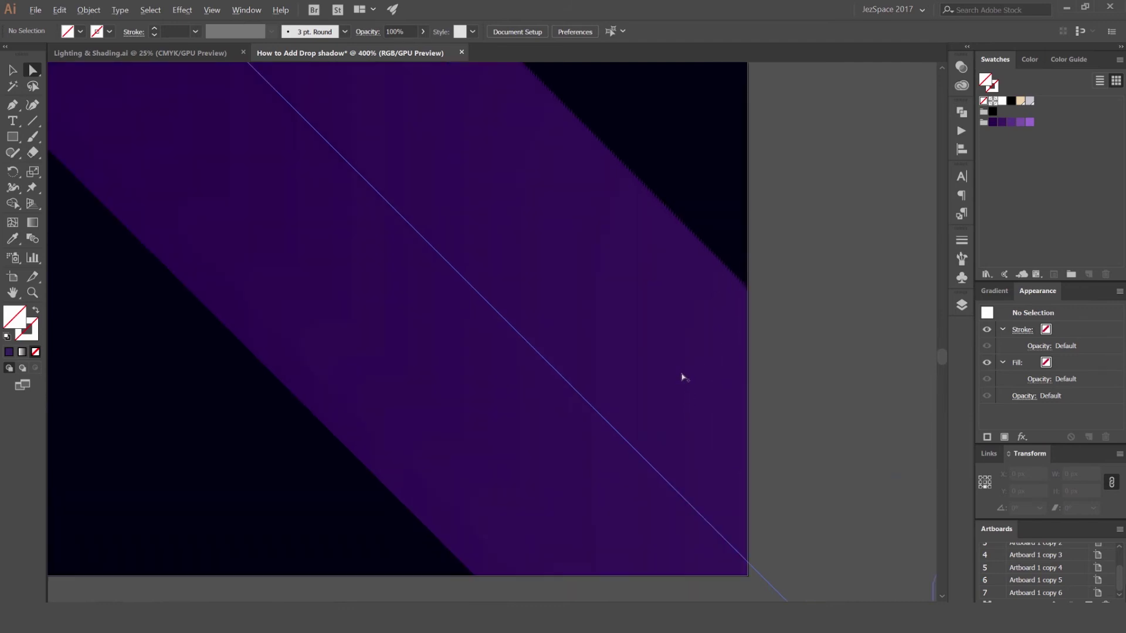
pyautogui.scroll(-4, 681, 376)
pyautogui.moveTo(482, 537); pyautogui.dragTo(671, 287)
pyautogui.hotkey('ctrl', 'z')
pyautogui.hotkey('ctrl', 'z')
# Step: Fill the blend's starting letter with the second-darkest purple swatch to match its far end
pyautogui.moveTo(512, 409); pyautogui.dragTo(621, 354)
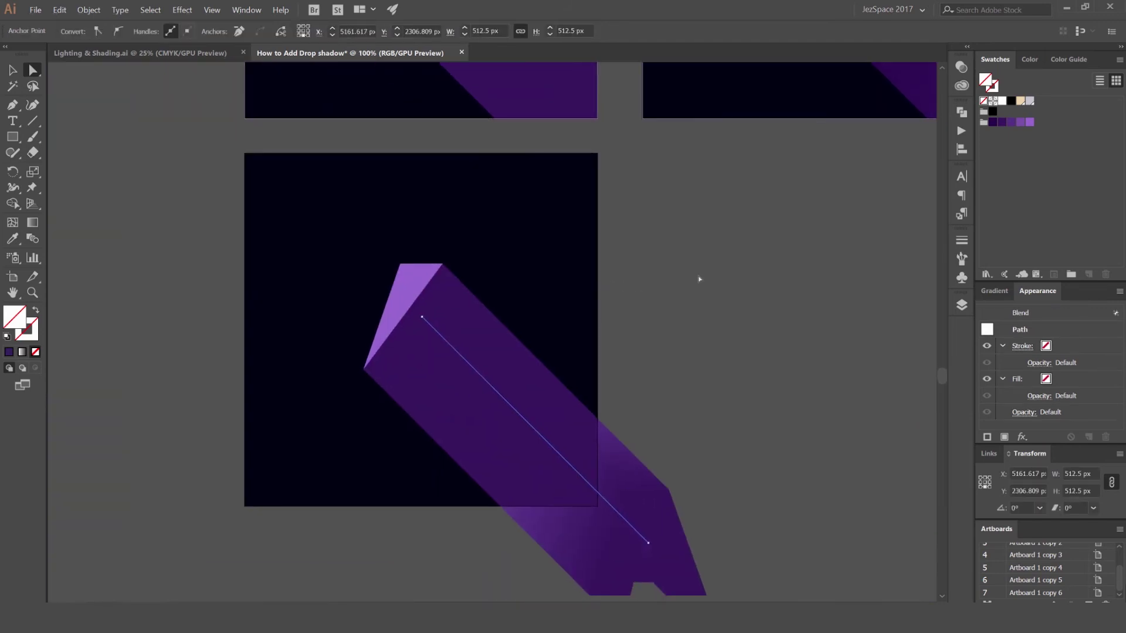
pyautogui.click(699, 279)
pyautogui.click(410, 291)
pyautogui.click(1010, 123)
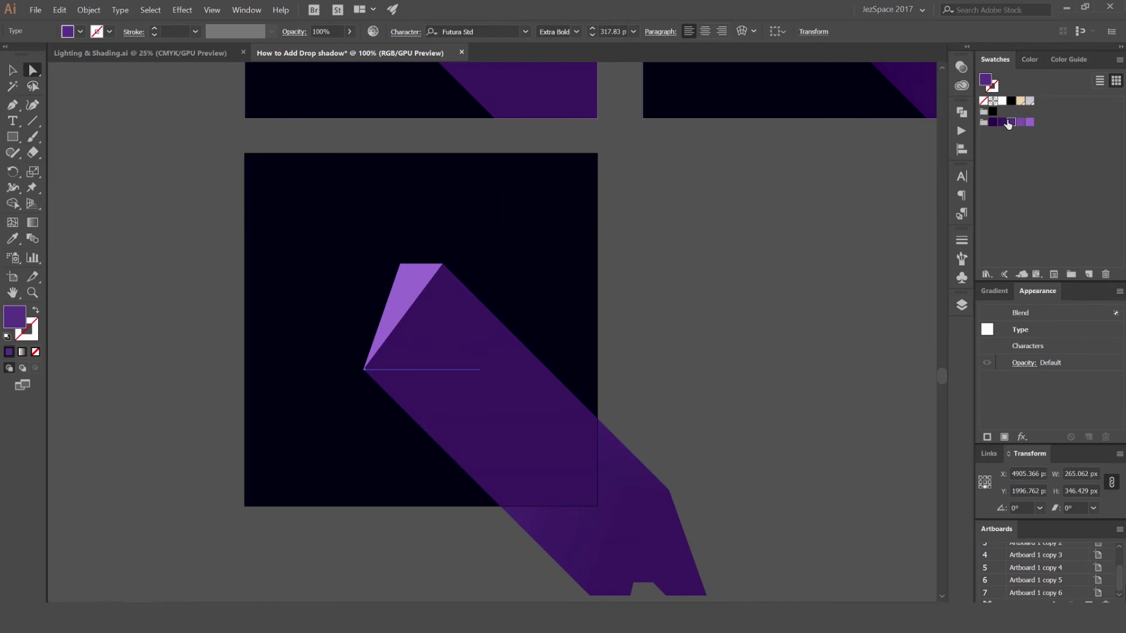
pyautogui.click(1000, 123)
pyautogui.click(731, 296)
# Step: Try moving the dark purple blend off the traced shape
pyautogui.press('v')
pyautogui.moveTo(638, 526); pyautogui.dragTo(774, 425)
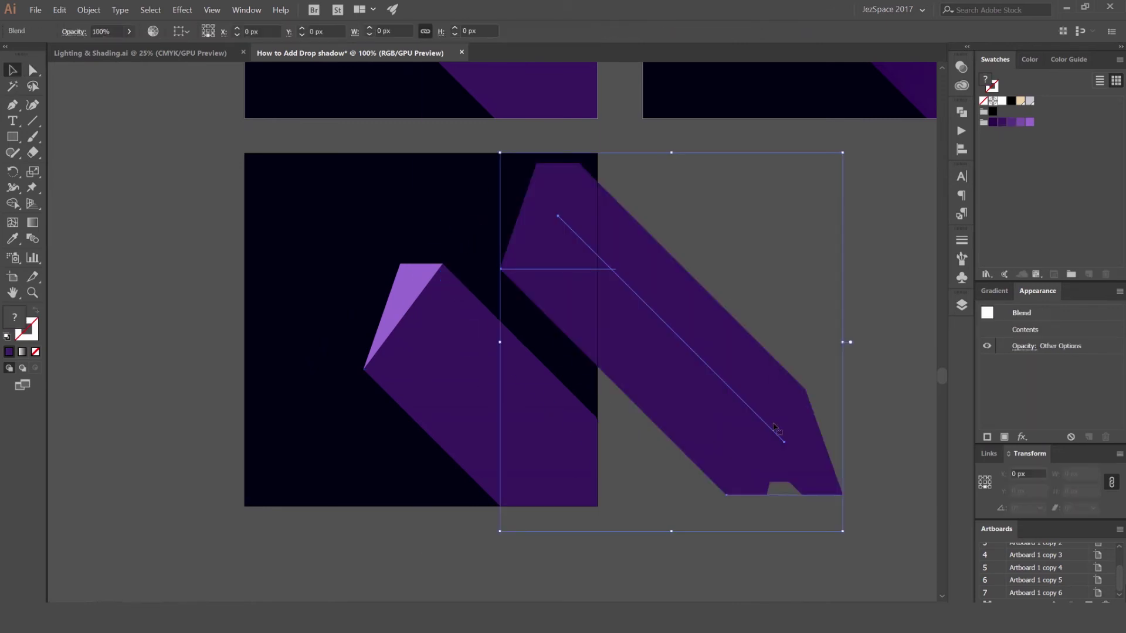
pyautogui.hotkey('ctrl', 'z')
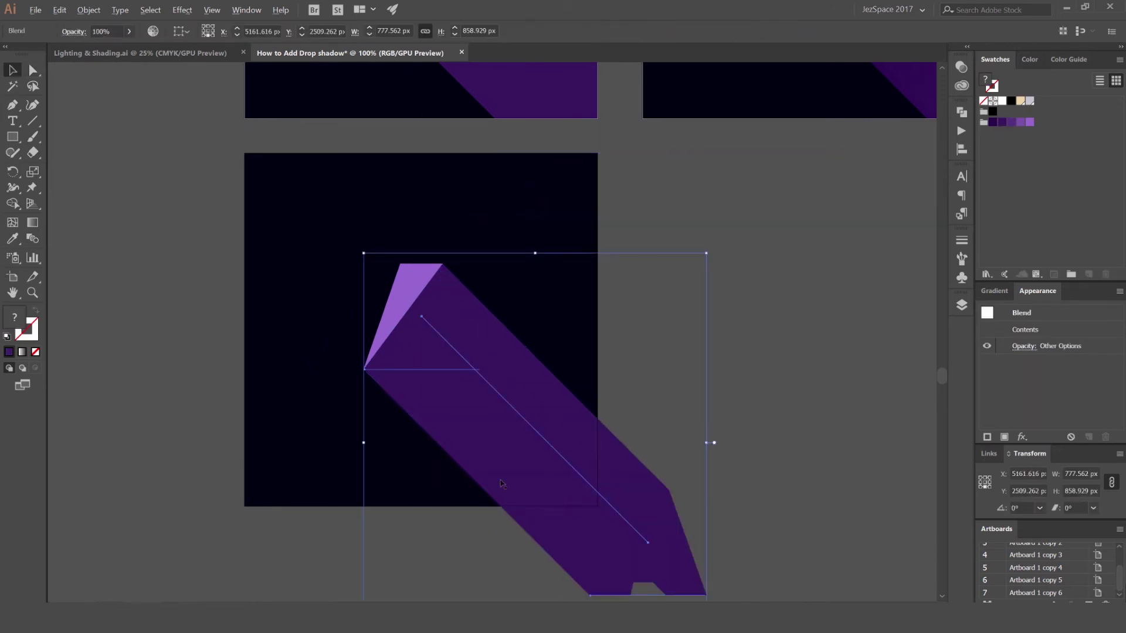
# Step: Move the traced shape up and away from the blend, and undo the move
pyautogui.click(669, 367)
pyautogui.click(528, 364)
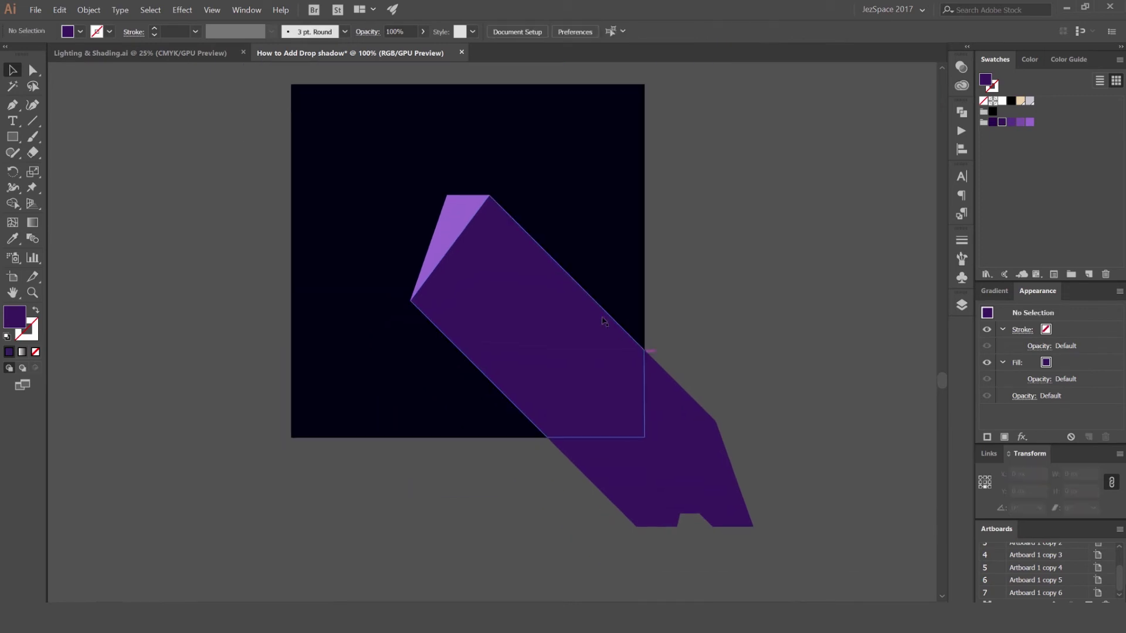
pyautogui.click(604, 321)
pyautogui.moveTo(525, 301); pyautogui.dragTo(584, 244)
pyautogui.press('a')
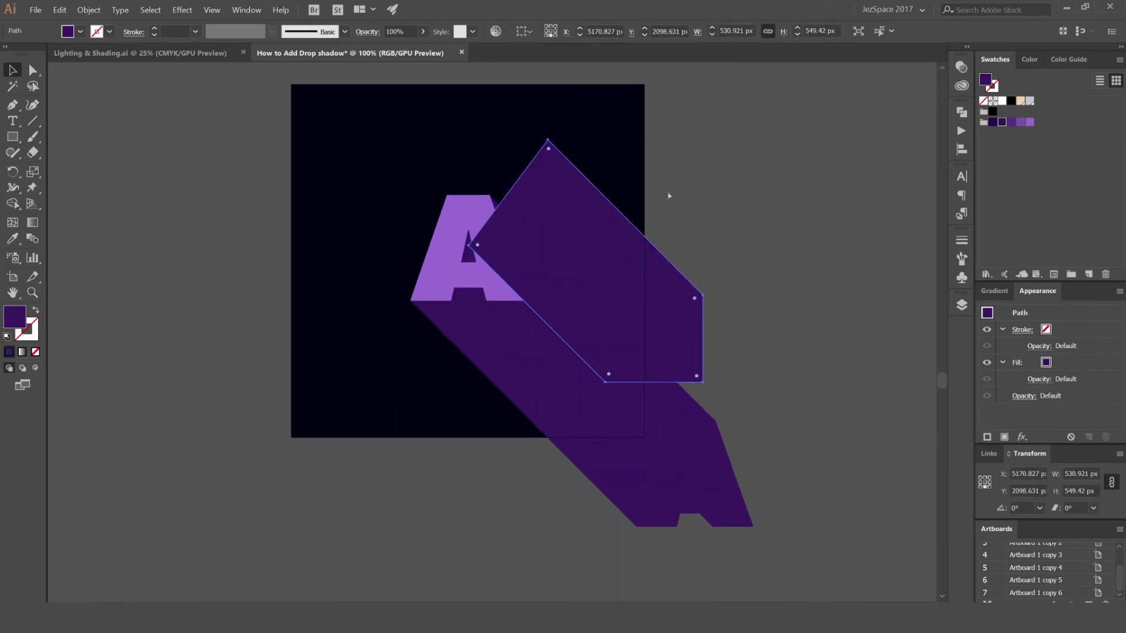
pyautogui.hotkey('ctrl', 'z')
# Step: Select the blend together with the traced shape and group them as one shadow object
pyautogui.press('v')
pyautogui.keyDown('shift'); pyautogui.click(673, 446); pyautogui.keyUp('shift')
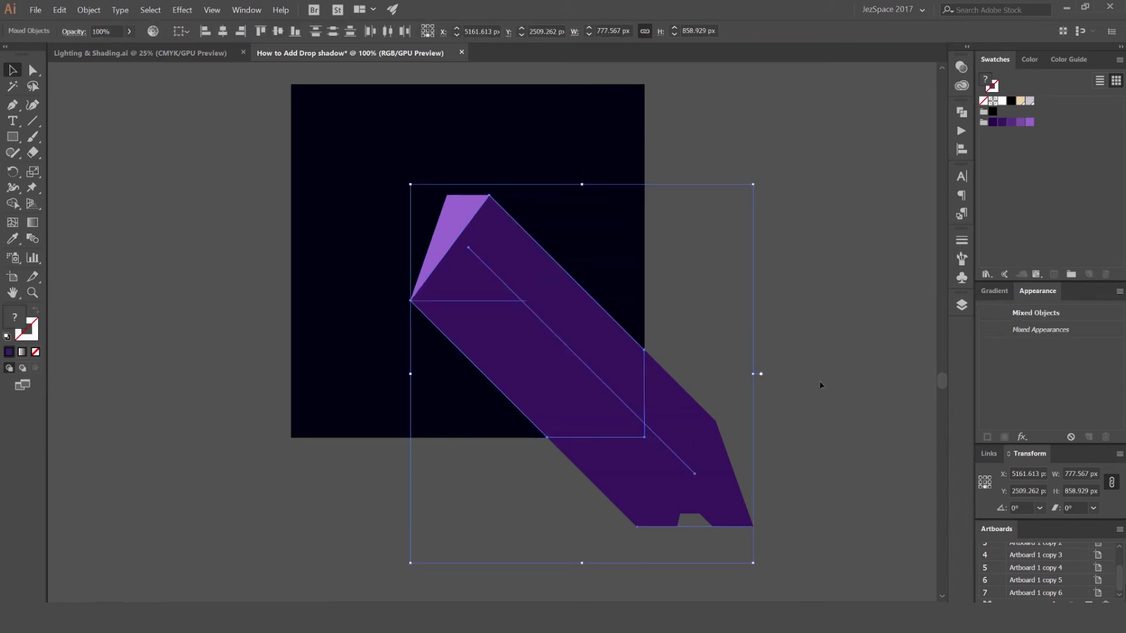
pyautogui.press('a')
pyautogui.press('v')
pyautogui.moveTo(509, 349); pyautogui.dragTo(616, 340)
pyautogui.hotkey('ctrl', 'z')
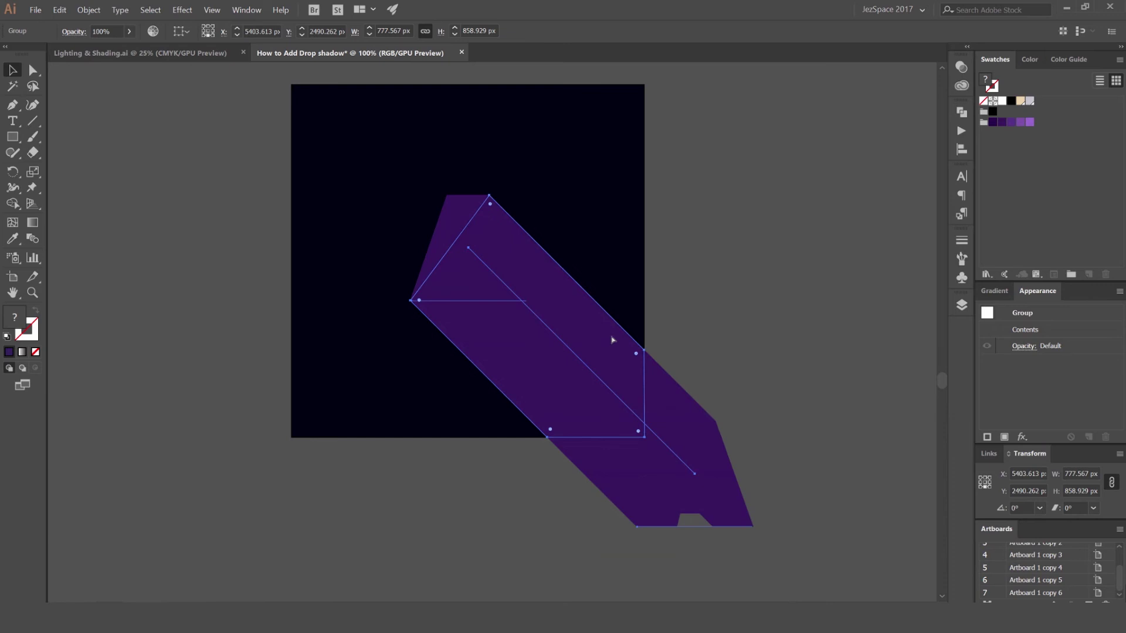
# Step: Draw a square about 800 px wide and high covering the last artboard and fill it with white
pyautogui.click(746, 182)
pyautogui.moveTo(723, 161); pyautogui.dragTo(712, 193)
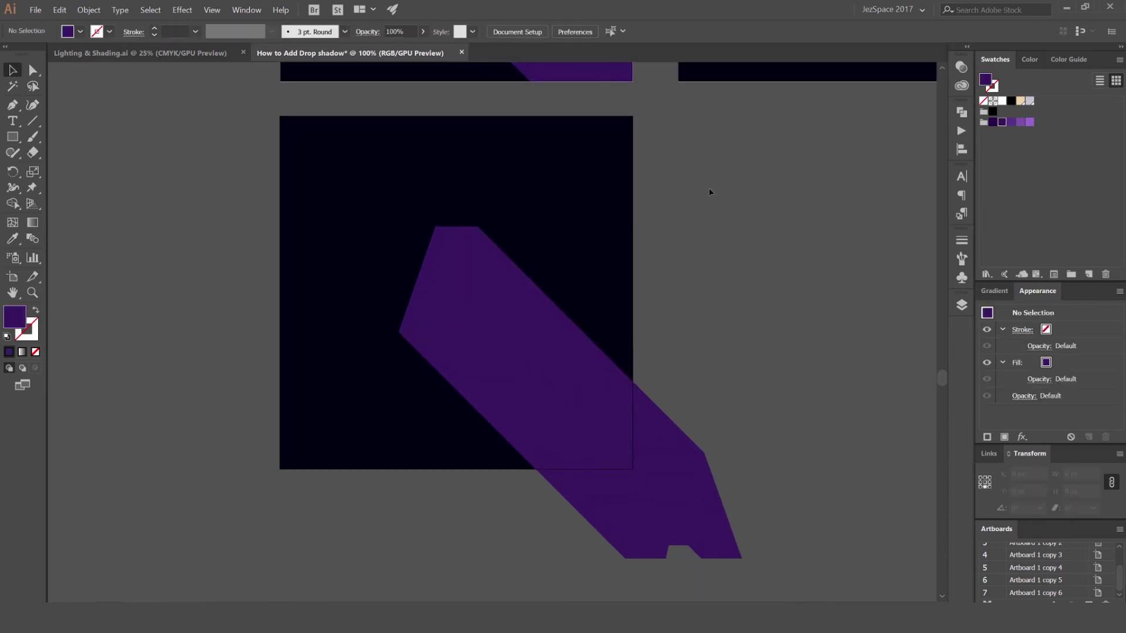
pyautogui.press('m')
pyautogui.moveTo(279, 115); pyautogui.dragTo(634, 469)
pyautogui.press('v')
pyautogui.click(1002, 101)
pyautogui.click(706, 256)
# Step: Make a clipping mask from the white square and the grouped shadow to trim it to the artboard
pyautogui.click(597, 220)
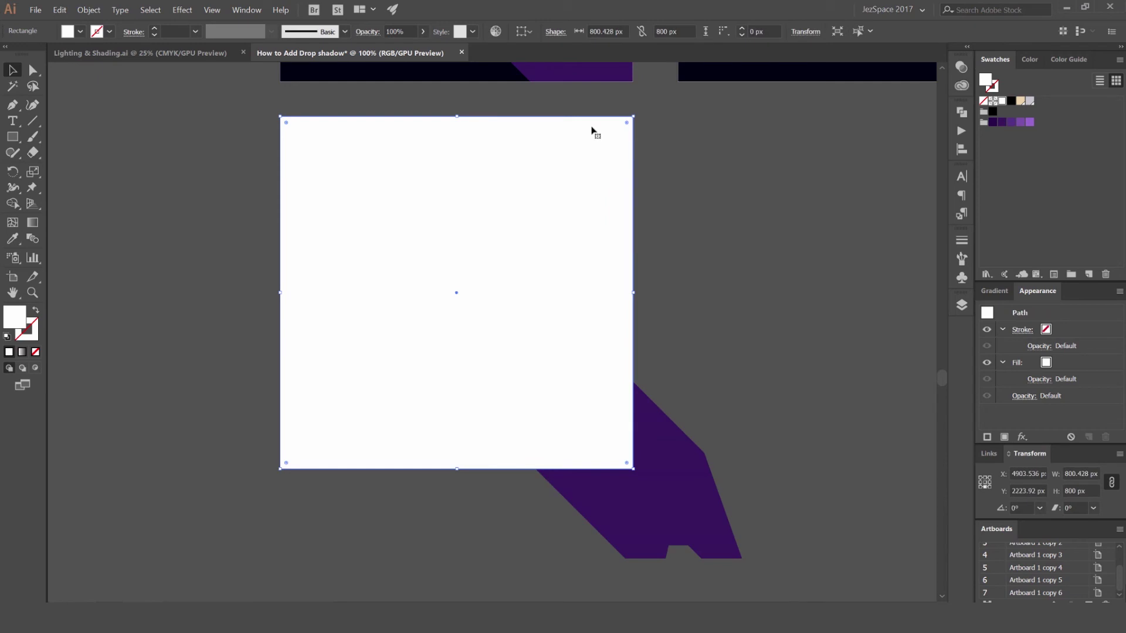
pyautogui.keyDown('shift'); pyautogui.click(680, 495); pyautogui.keyUp('shift')
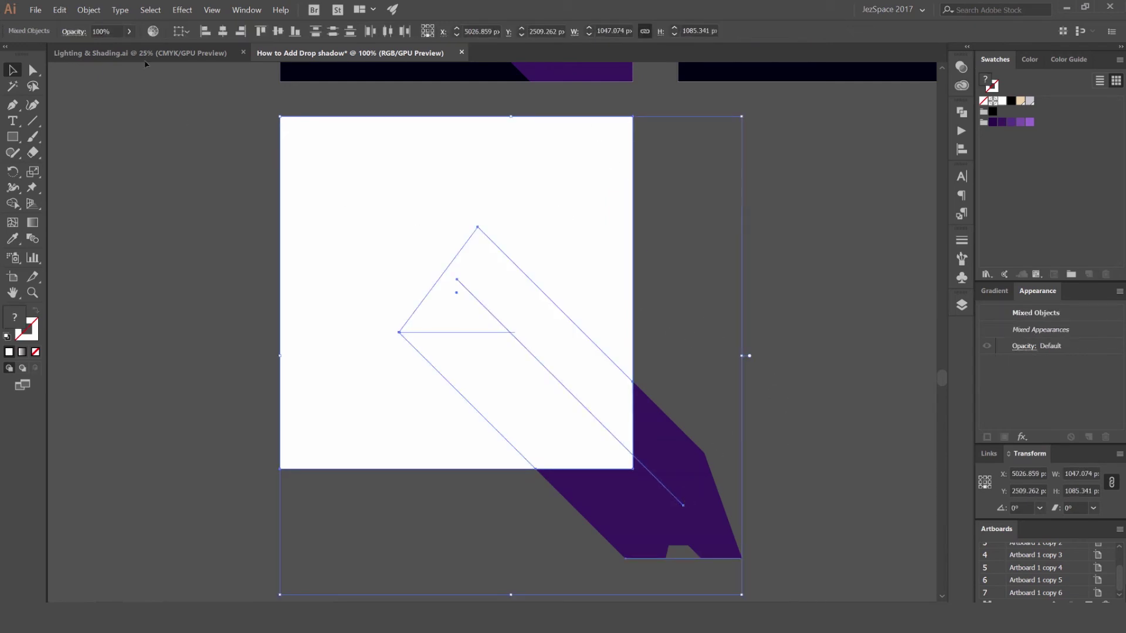
pyautogui.click(88, 10)
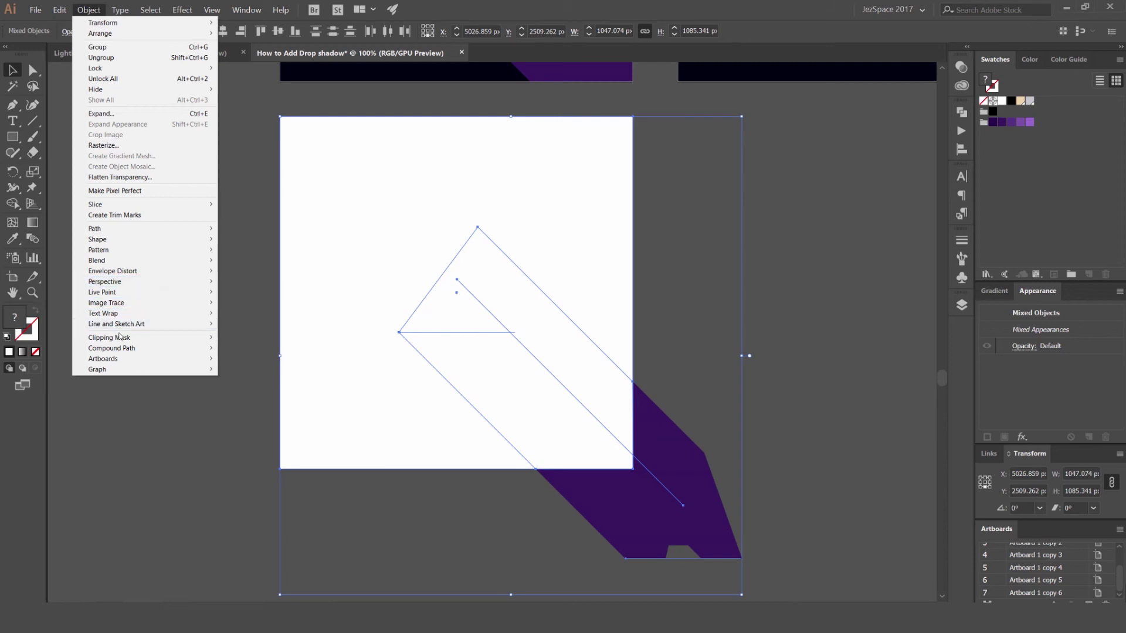
pyautogui.moveTo(121, 338)
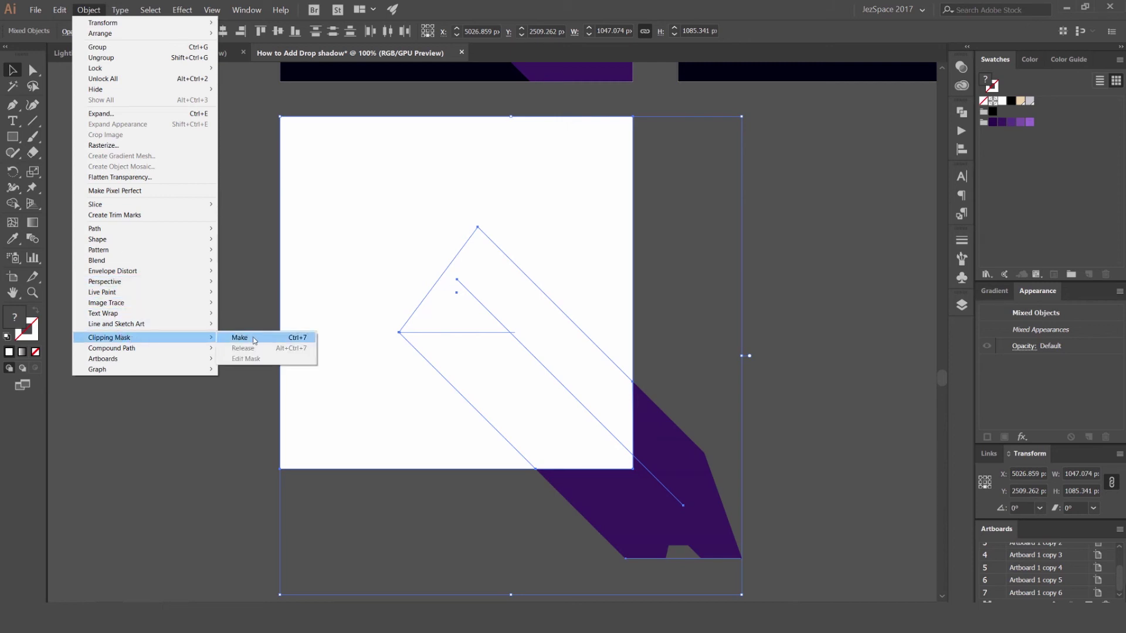
pyautogui.click(290, 343)
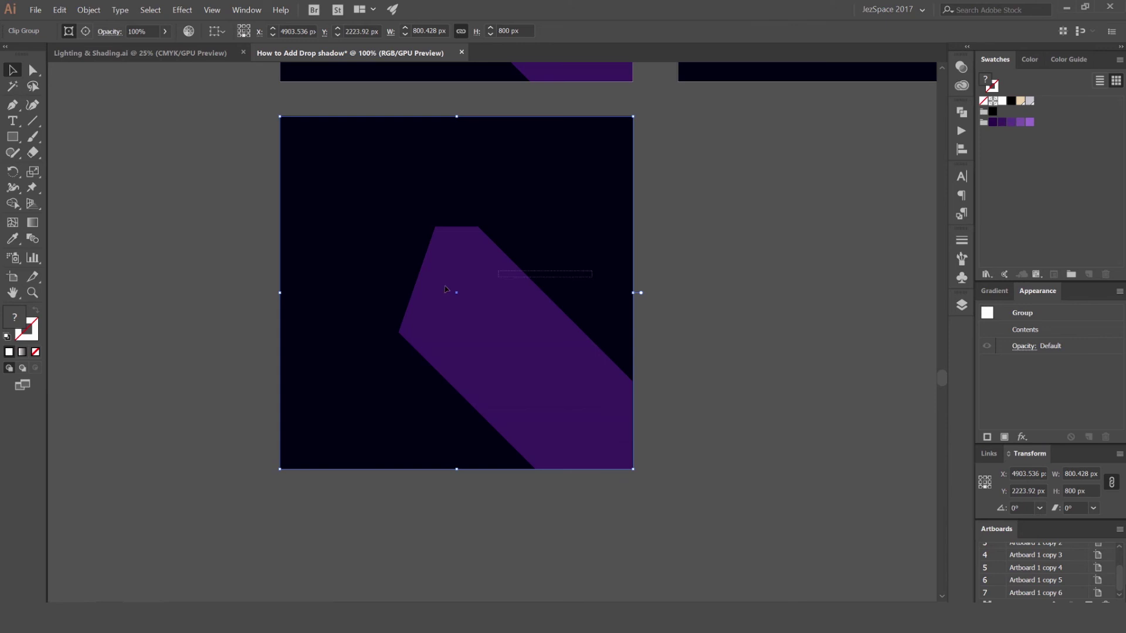
# Step: Send the clipped shadow backward so that it sits behind the letter A
pyautogui.moveTo(515, 290); pyautogui.dragTo(338, 312)
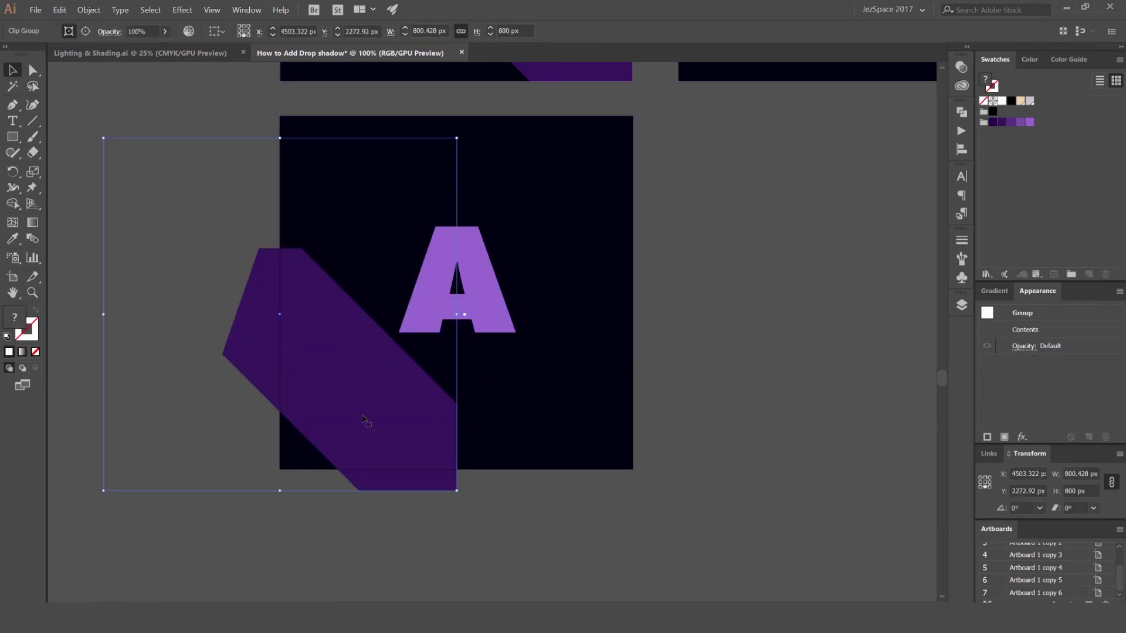
pyautogui.hotkey('ctrl', 'z')
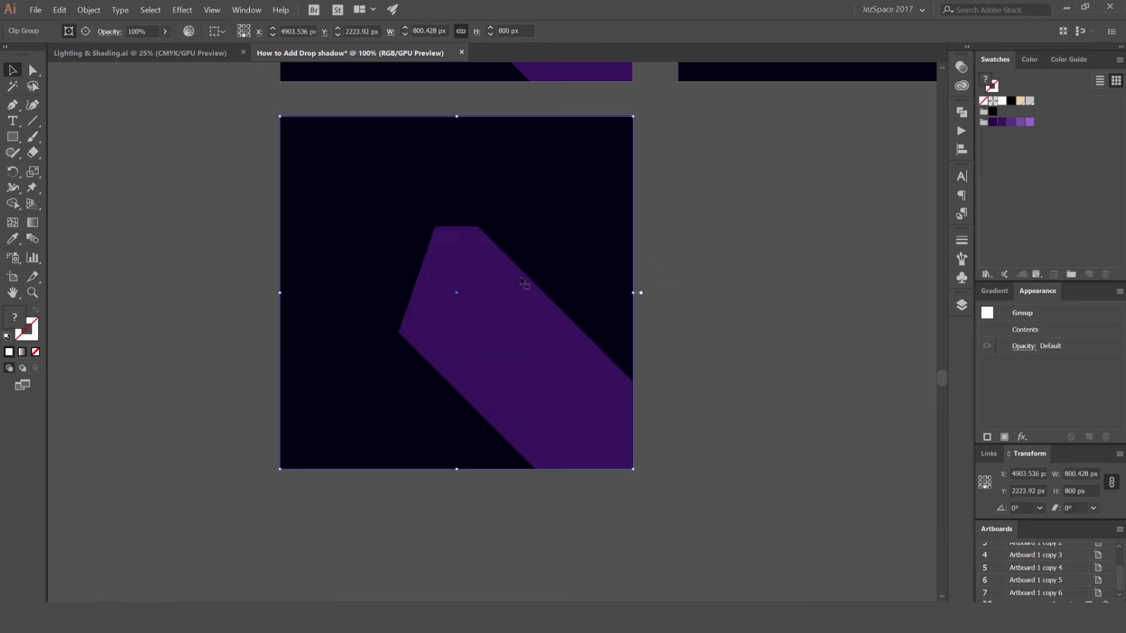
pyautogui.click(89, 10)
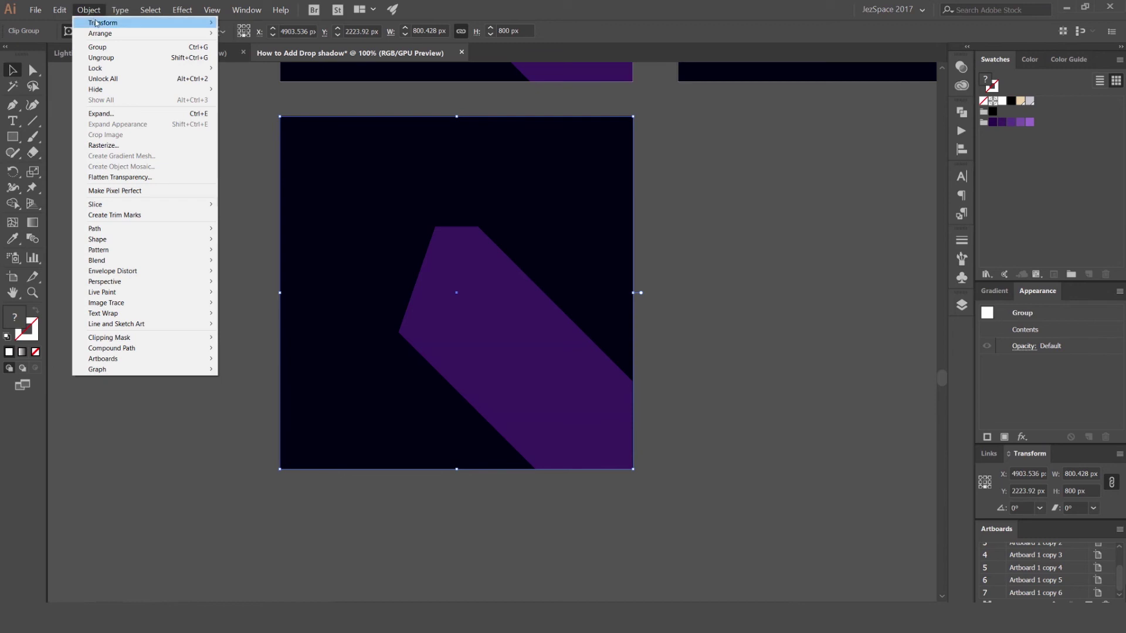
pyautogui.moveTo(176, 33)
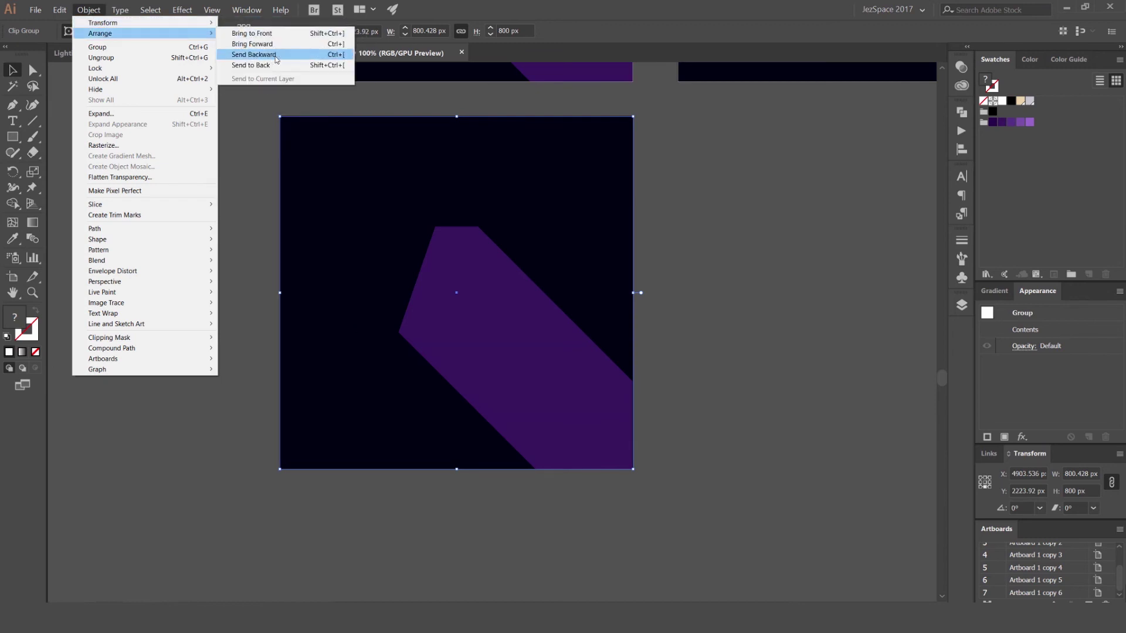
pyautogui.click(311, 55)
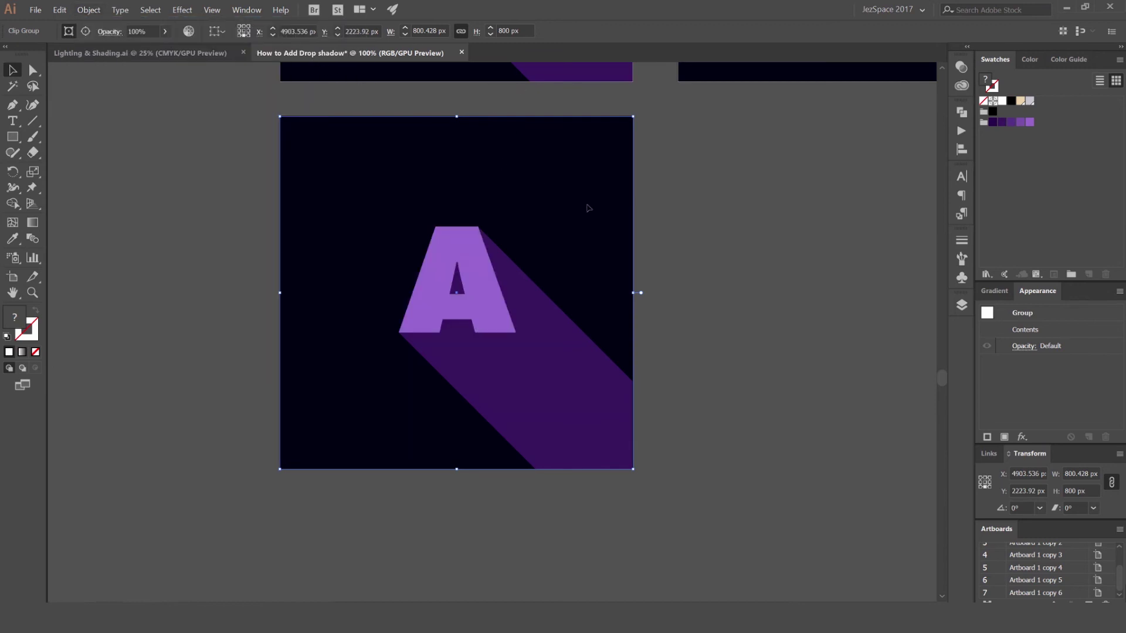
# Step: Examine the shadow's edges and the corner where it meets the letter A, then the artboard as a whole
pyautogui.scroll(3, 465, 244)
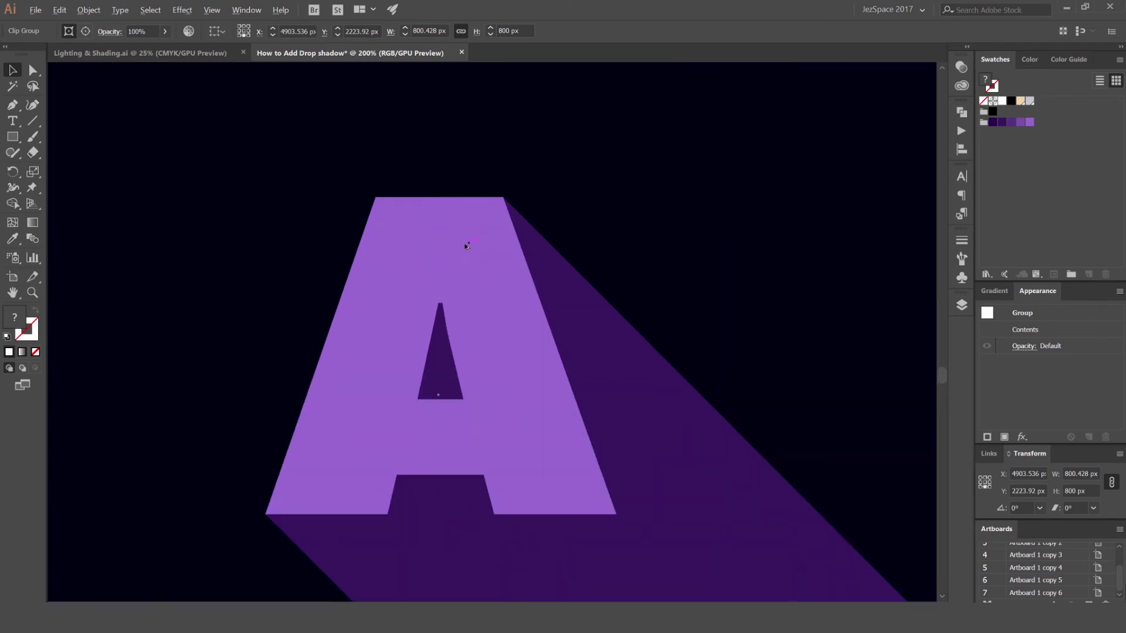
pyautogui.scroll(-5, 435, 305)
pyautogui.moveTo(505, 383); pyautogui.dragTo(663, 382)
pyautogui.hotkey('ctrl', 'z')
pyautogui.click(600, 296)
pyautogui.scroll(2, 413, 325)
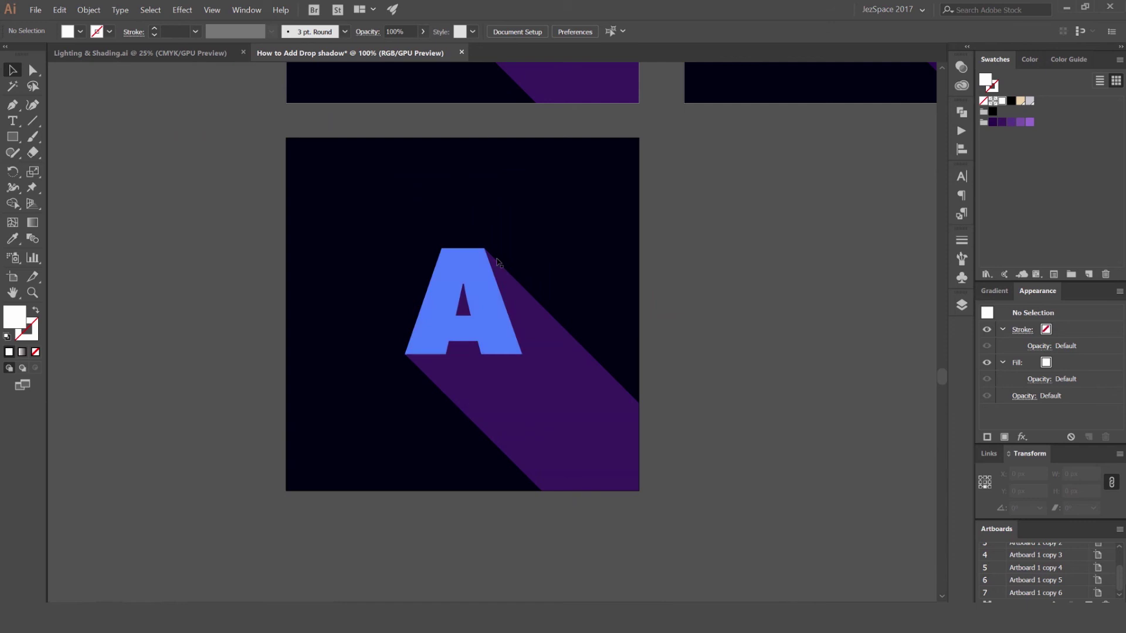
pyautogui.scroll(2, 497, 267)
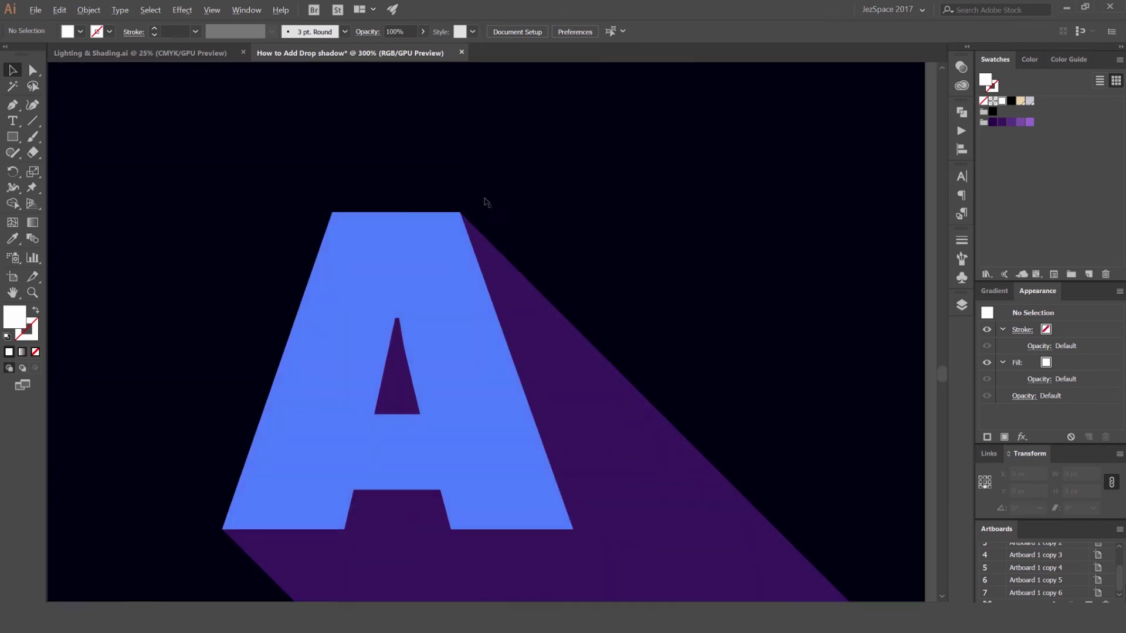
pyautogui.scroll(5, 484, 203)
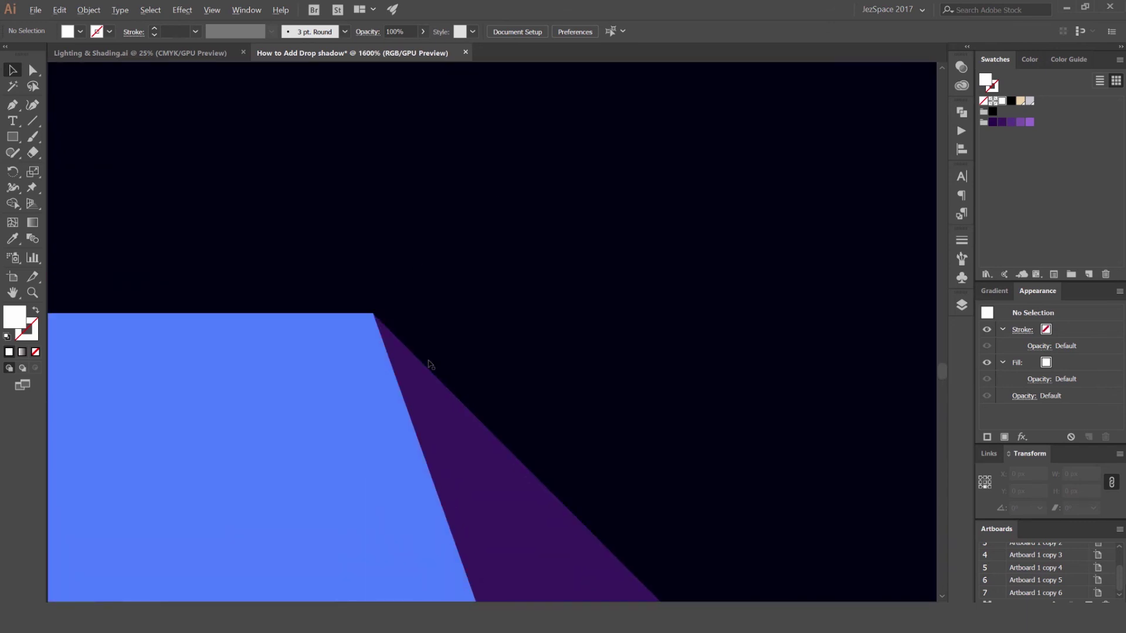
pyautogui.scroll(-8, 429, 360)
pyautogui.moveTo(580, 402); pyautogui.dragTo(656, 263)
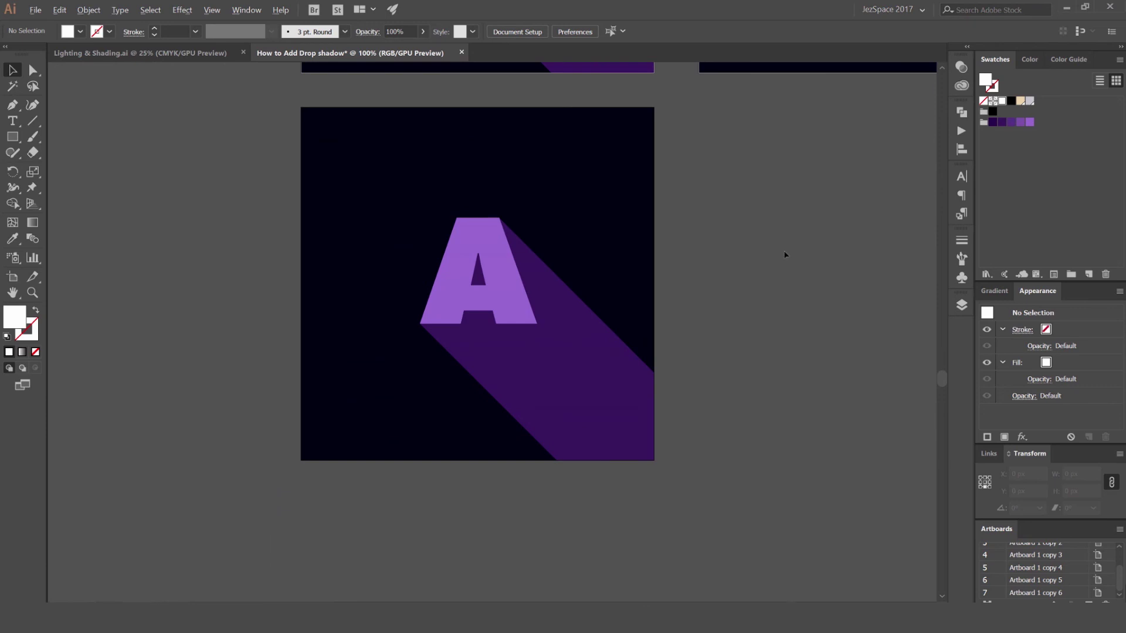
pyautogui.scroll(-2, 800, 181)
pyautogui.moveTo(793, 218); pyautogui.dragTo(628, 272)
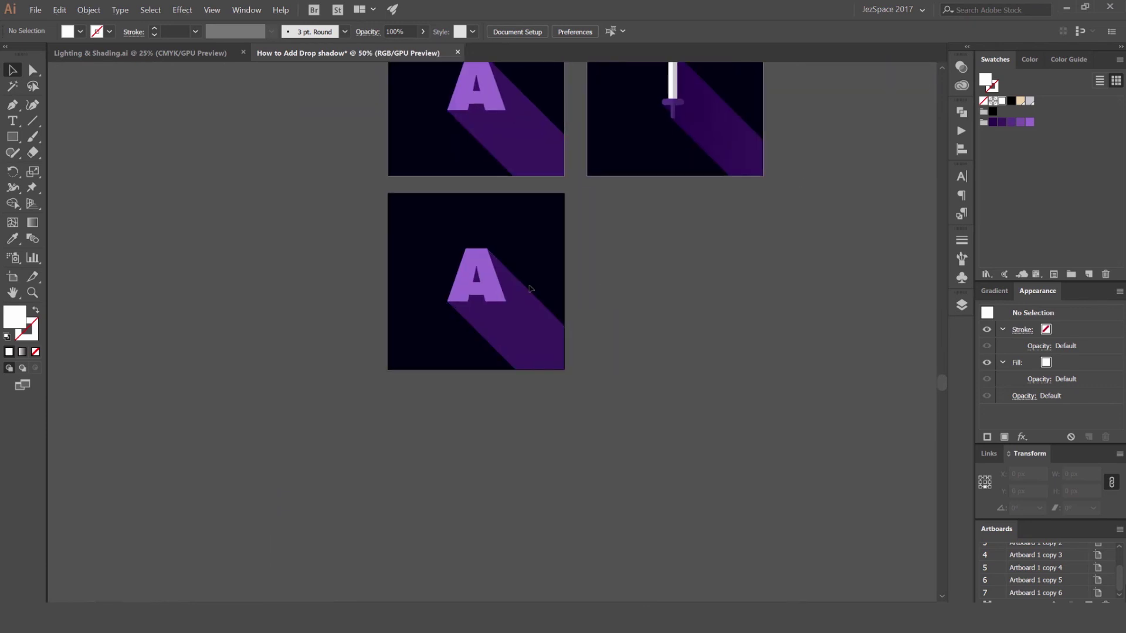
# Step: Try the Multiply blending mode on the clipped shadow over the near-black background and undo it
pyautogui.scroll(1, 517, 295)
pyautogui.click(533, 352)
pyautogui.click(694, 272)
pyautogui.press('a')
pyautogui.click(520, 338)
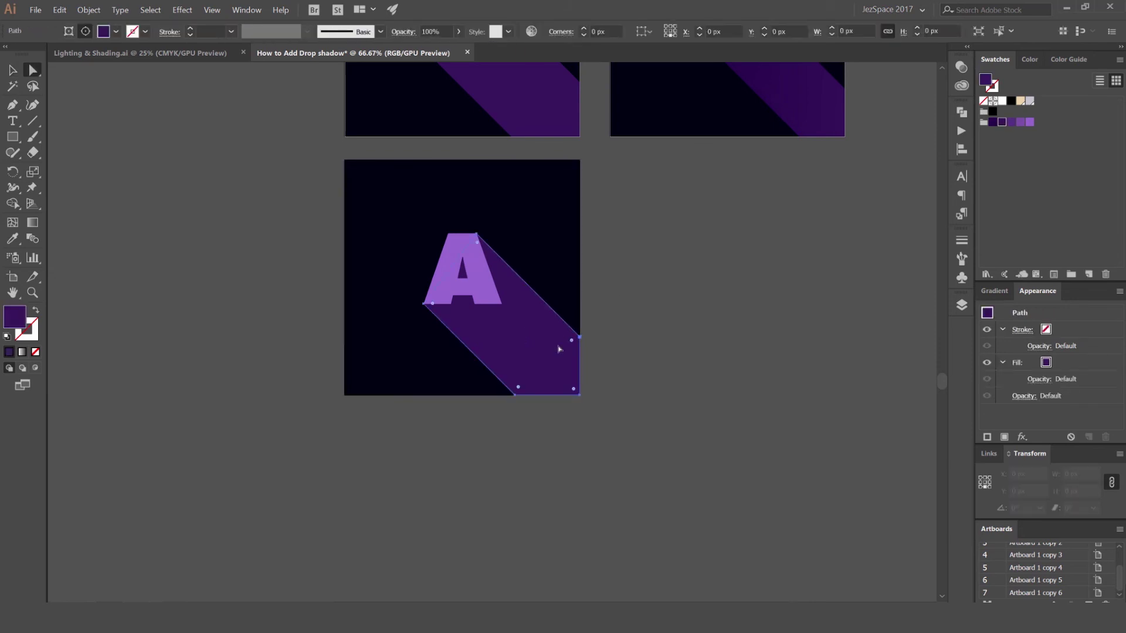
pyautogui.press('v')
pyautogui.click(559, 349)
pyautogui.click(962, 66)
pyautogui.click(827, 81)
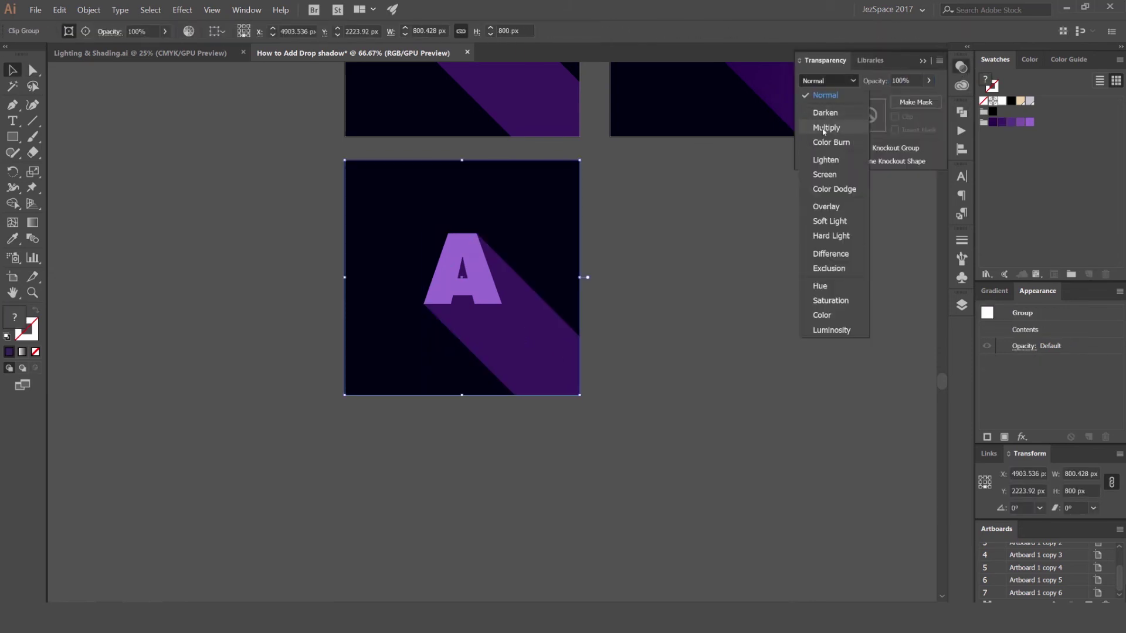
pyautogui.click(826, 128)
pyautogui.scroll(4, 515, 319)
pyautogui.scroll(-5, 515, 332)
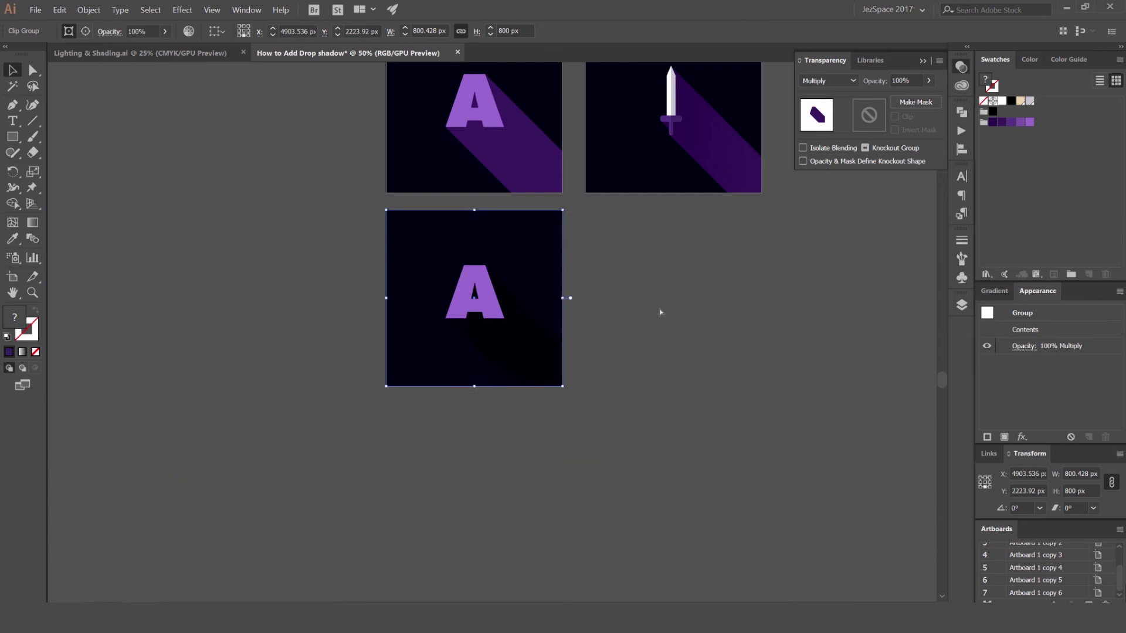
pyautogui.hotkey('ctrl', 'z')
# Step: Unlock all objects and fill the artboard's background square with the second-darkest purple swatch
pyautogui.click(661, 312)
pyautogui.press('a')
pyautogui.hotkey('ctrl', 'alt', '2')
pyautogui.click(609, 229)
pyautogui.click(557, 218)
pyautogui.click(505, 229)
pyautogui.click(589, 229)
pyautogui.press('v')
pyautogui.click(560, 233)
pyautogui.moveTo(562, 232); pyautogui.dragTo(613, 230)
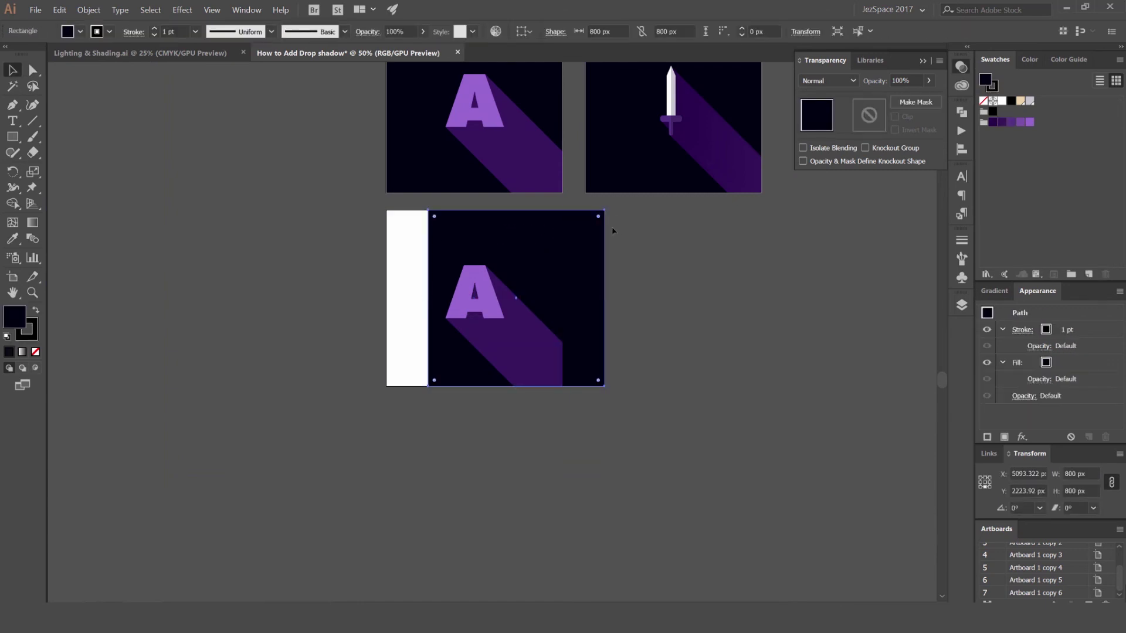
pyautogui.hotkey('ctrl', 'z')
pyautogui.click(1003, 123)
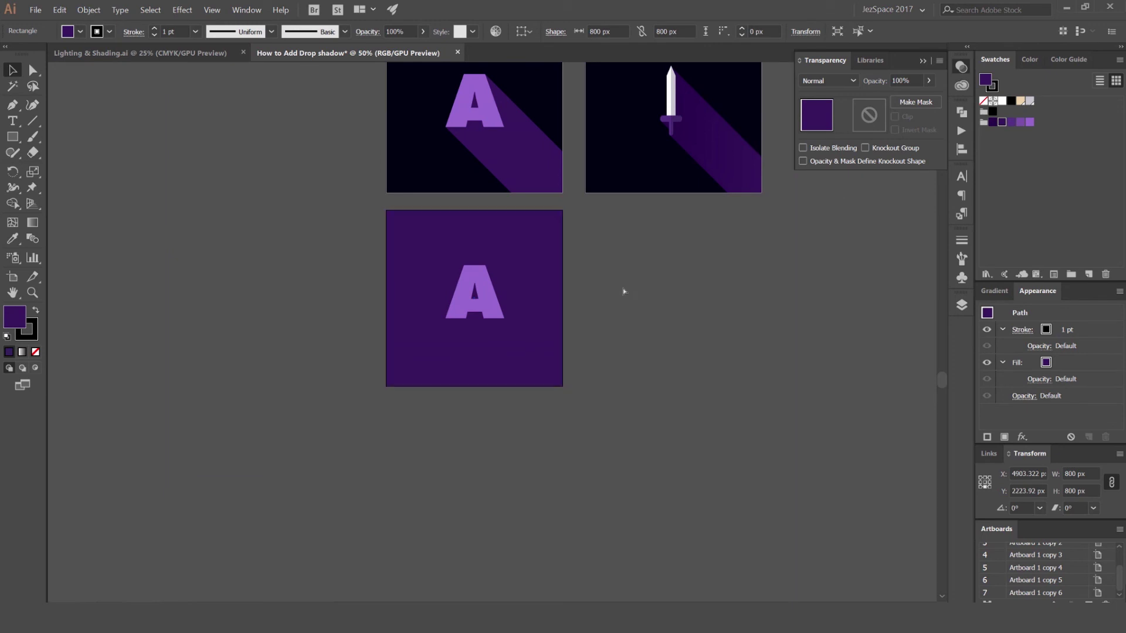
# Step: Set the clipped shadow's blending mode to Multiply over the purple background
pyautogui.click(533, 329)
pyautogui.moveTo(544, 349); pyautogui.dragTo(633, 330)
pyautogui.hotkey('ctrl', 'z')
pyautogui.click(827, 80)
pyautogui.click(819, 131)
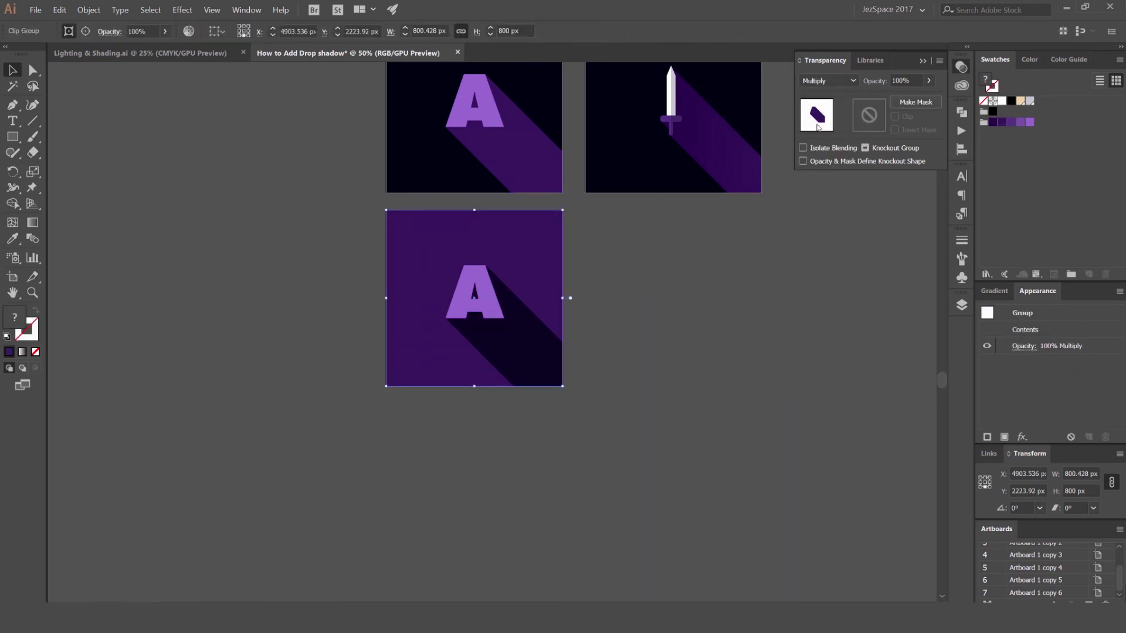
# Step: Move the multiplied shadow off the background square and undo the move
pyautogui.click(569, 300)
pyautogui.moveTo(558, 301); pyautogui.dragTo(751, 321)
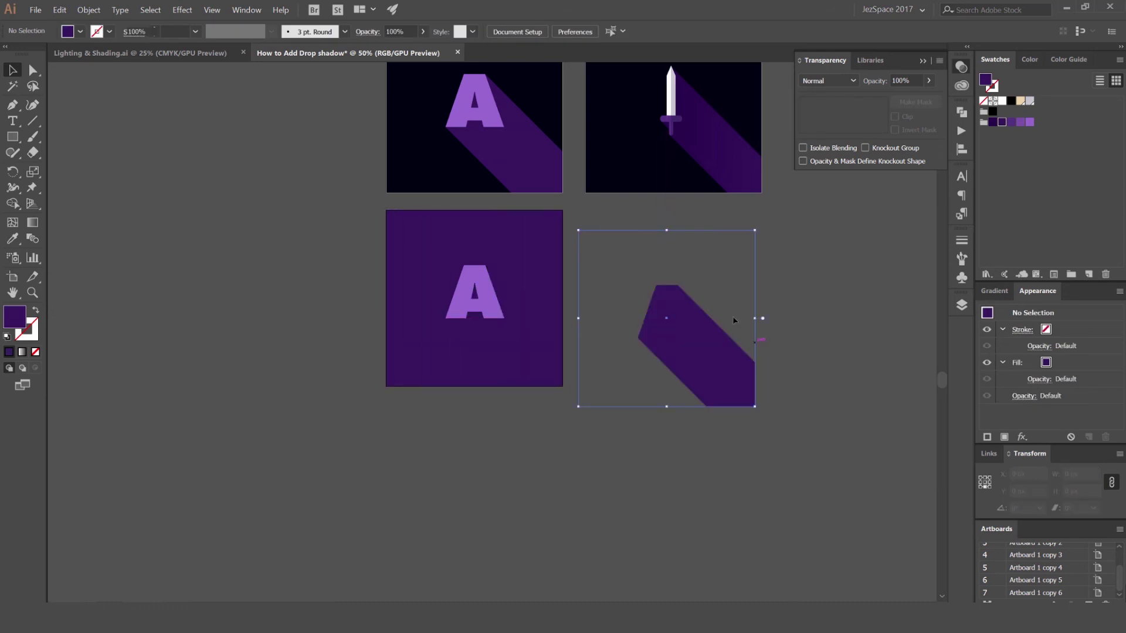
pyautogui.hotkey('ctrl', 'z')
pyautogui.hotkey('ctrl', '+')
pyautogui.hotkey('ctrl', '+')
pyautogui.hotkey('ctrl', '+')
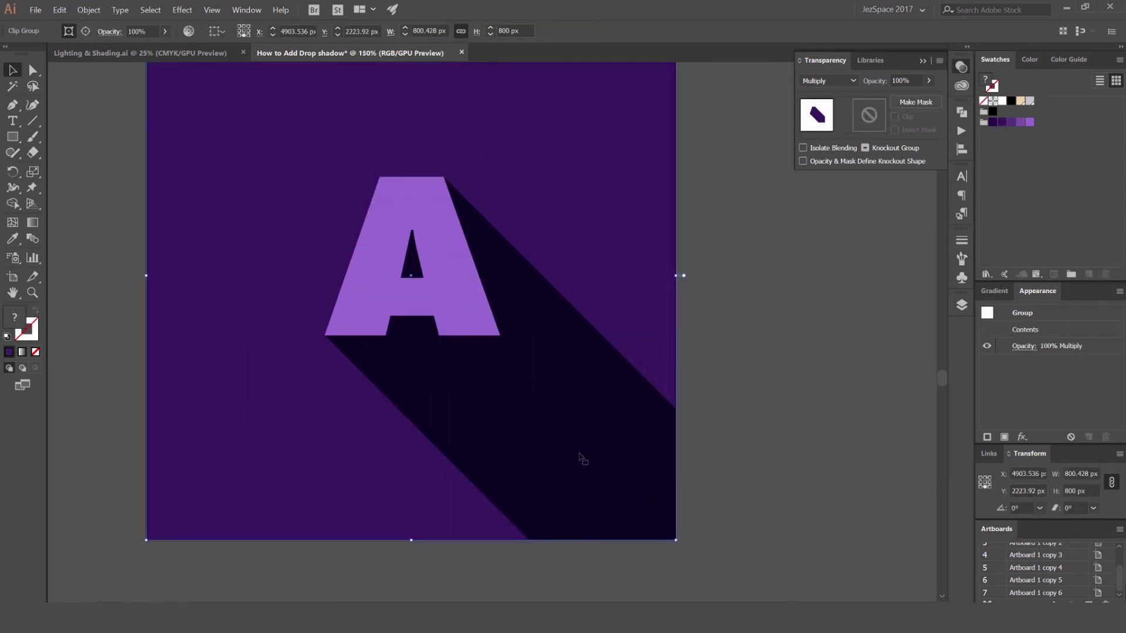
pyautogui.scroll(2, 468, 242)
pyautogui.scroll(-3, 505, 317)
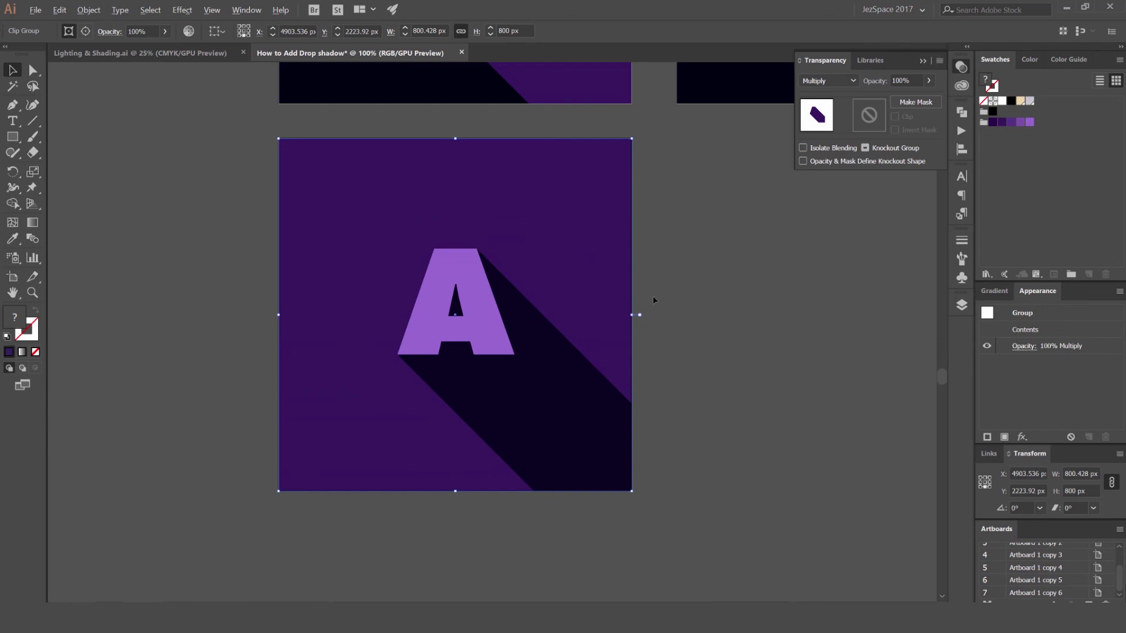
# Step: Fill the letter A with white and deselect it
pyautogui.click(544, 304)
pyautogui.press('a')
pyautogui.click(494, 311)
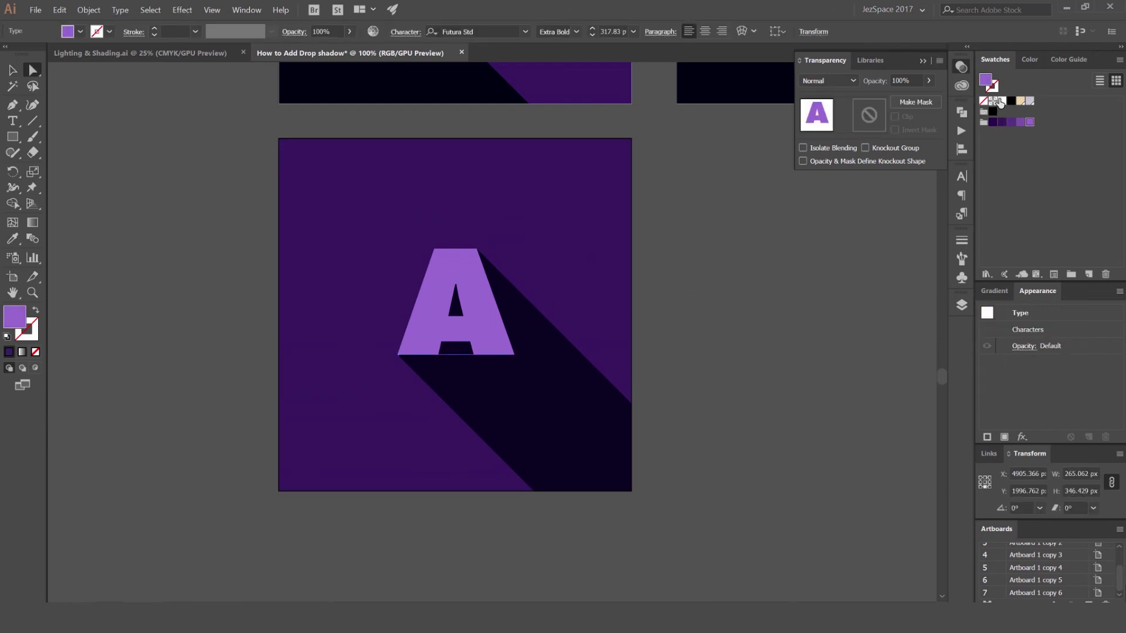
pyautogui.click(1001, 101)
pyautogui.click(932, 209)
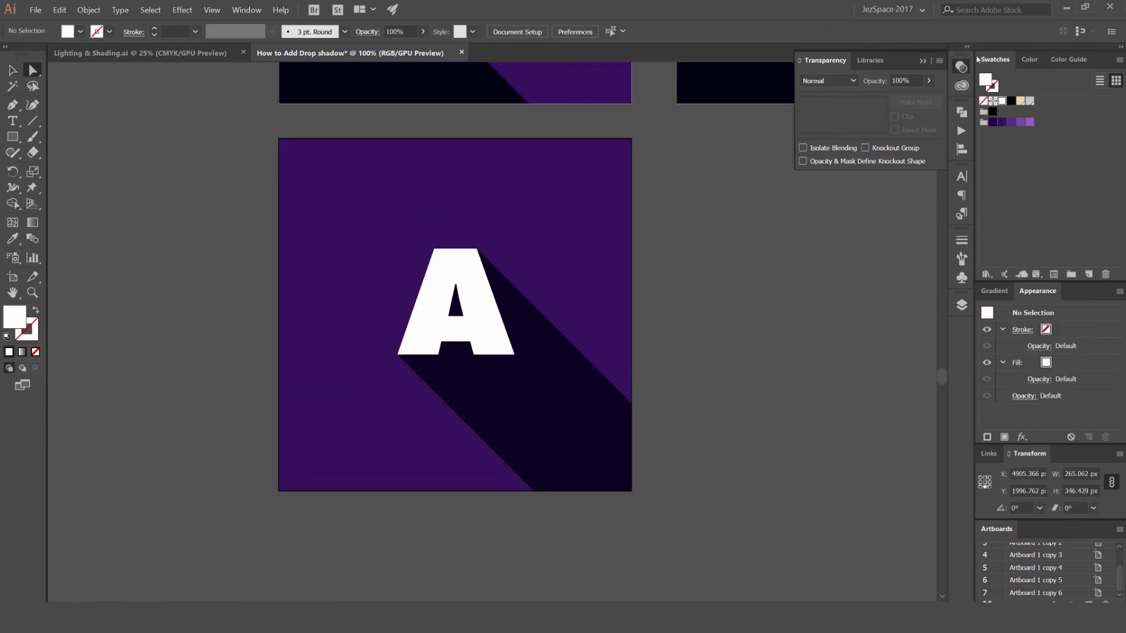
# Step: Review the white letter A and its long shadow on the purple artboard, both overall and close up
pyautogui.hotkey('ctrl', '-')
pyautogui.moveTo(816, 261); pyautogui.dragTo(751, 233)
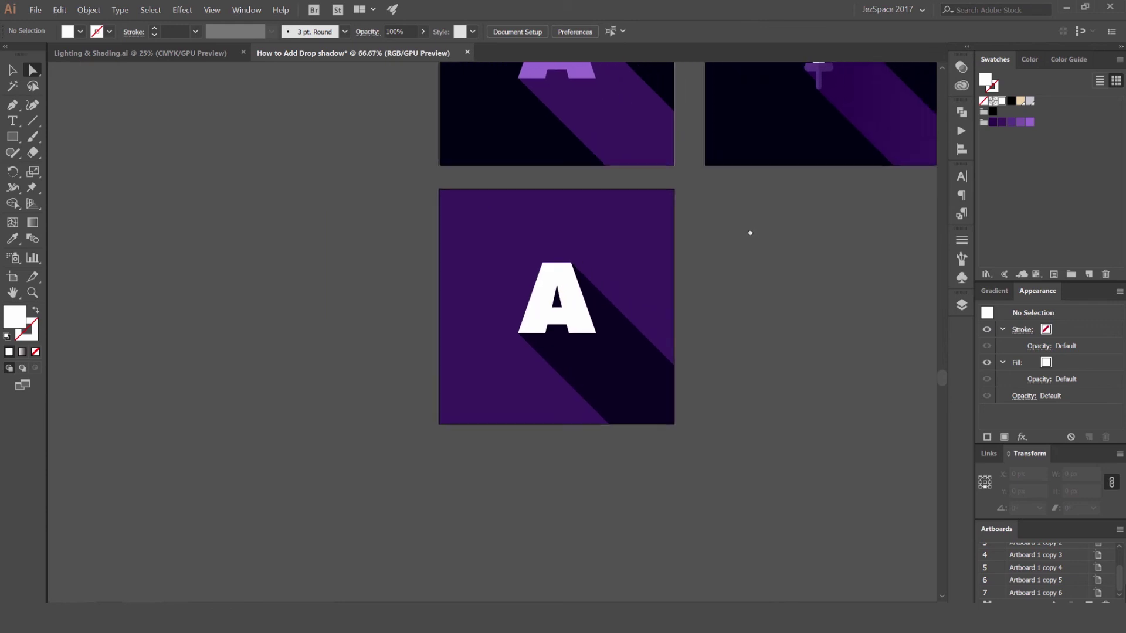
pyautogui.moveTo(798, 282); pyautogui.dragTo(749, 329)
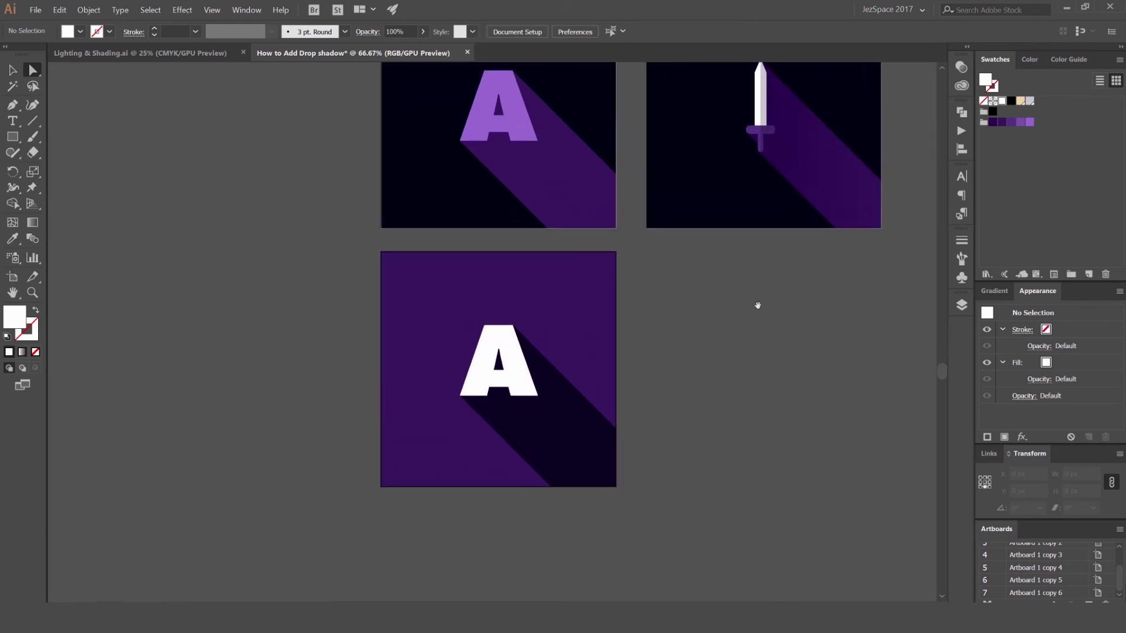
pyautogui.scroll(1, 532, 382)
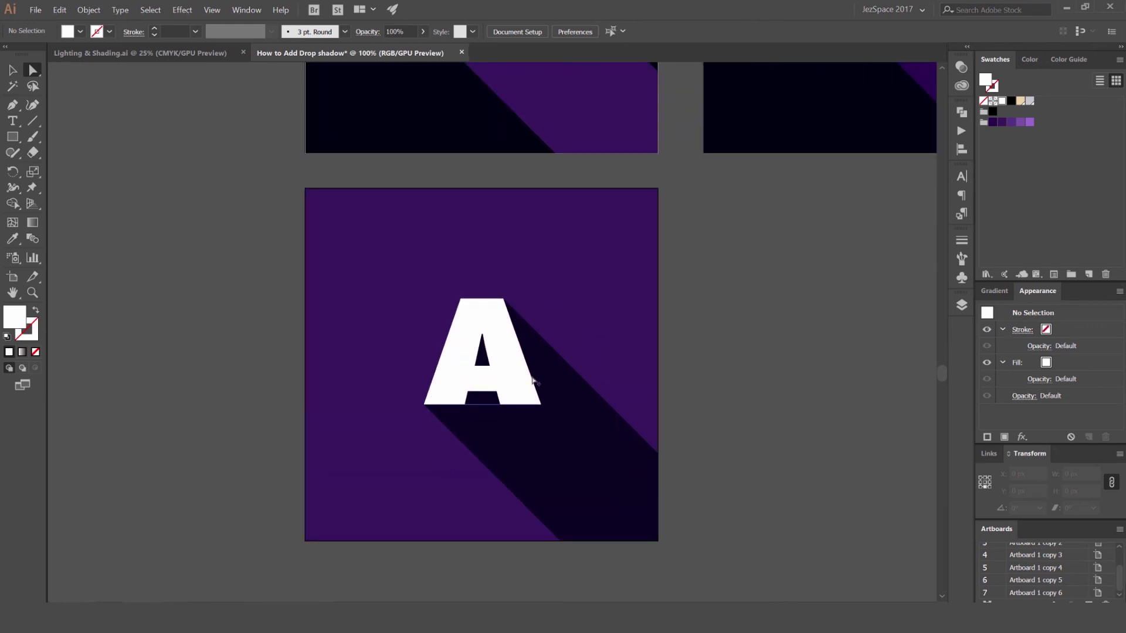
pyautogui.scroll(1, 530, 388)
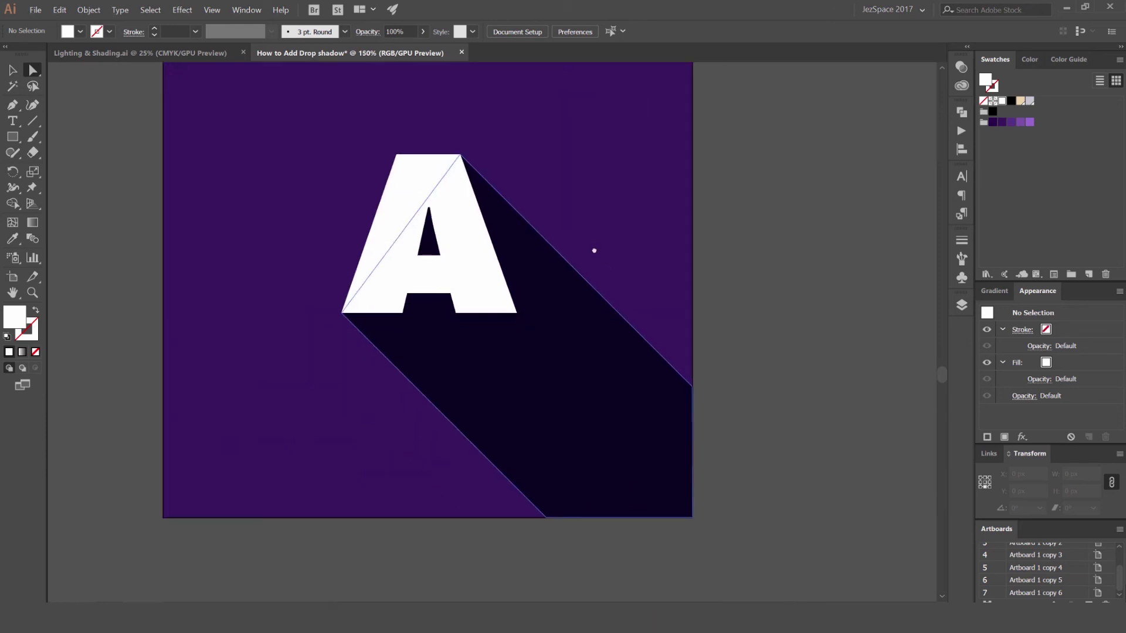
pyautogui.moveTo(745, 180); pyautogui.dragTo(776, 186)
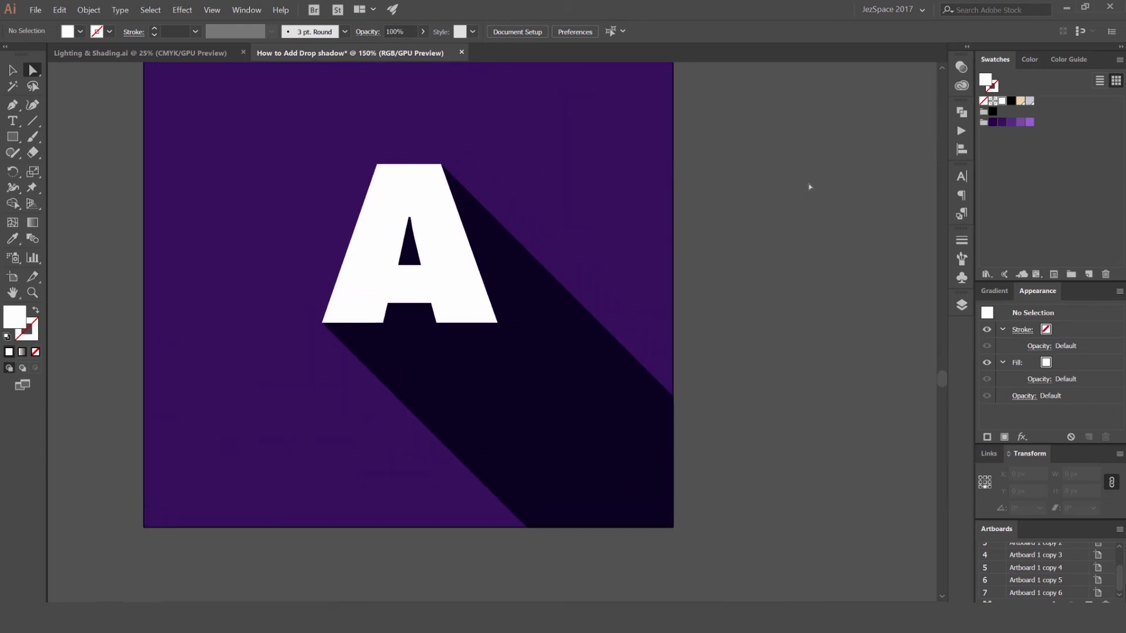
pyautogui.scroll(-1, 810, 187)
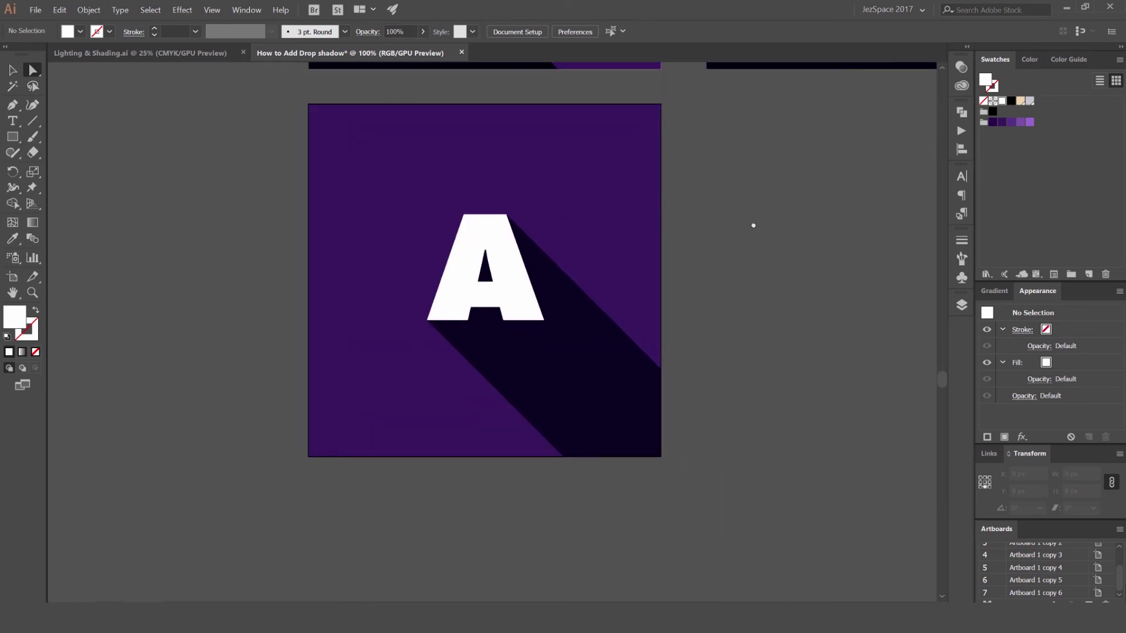